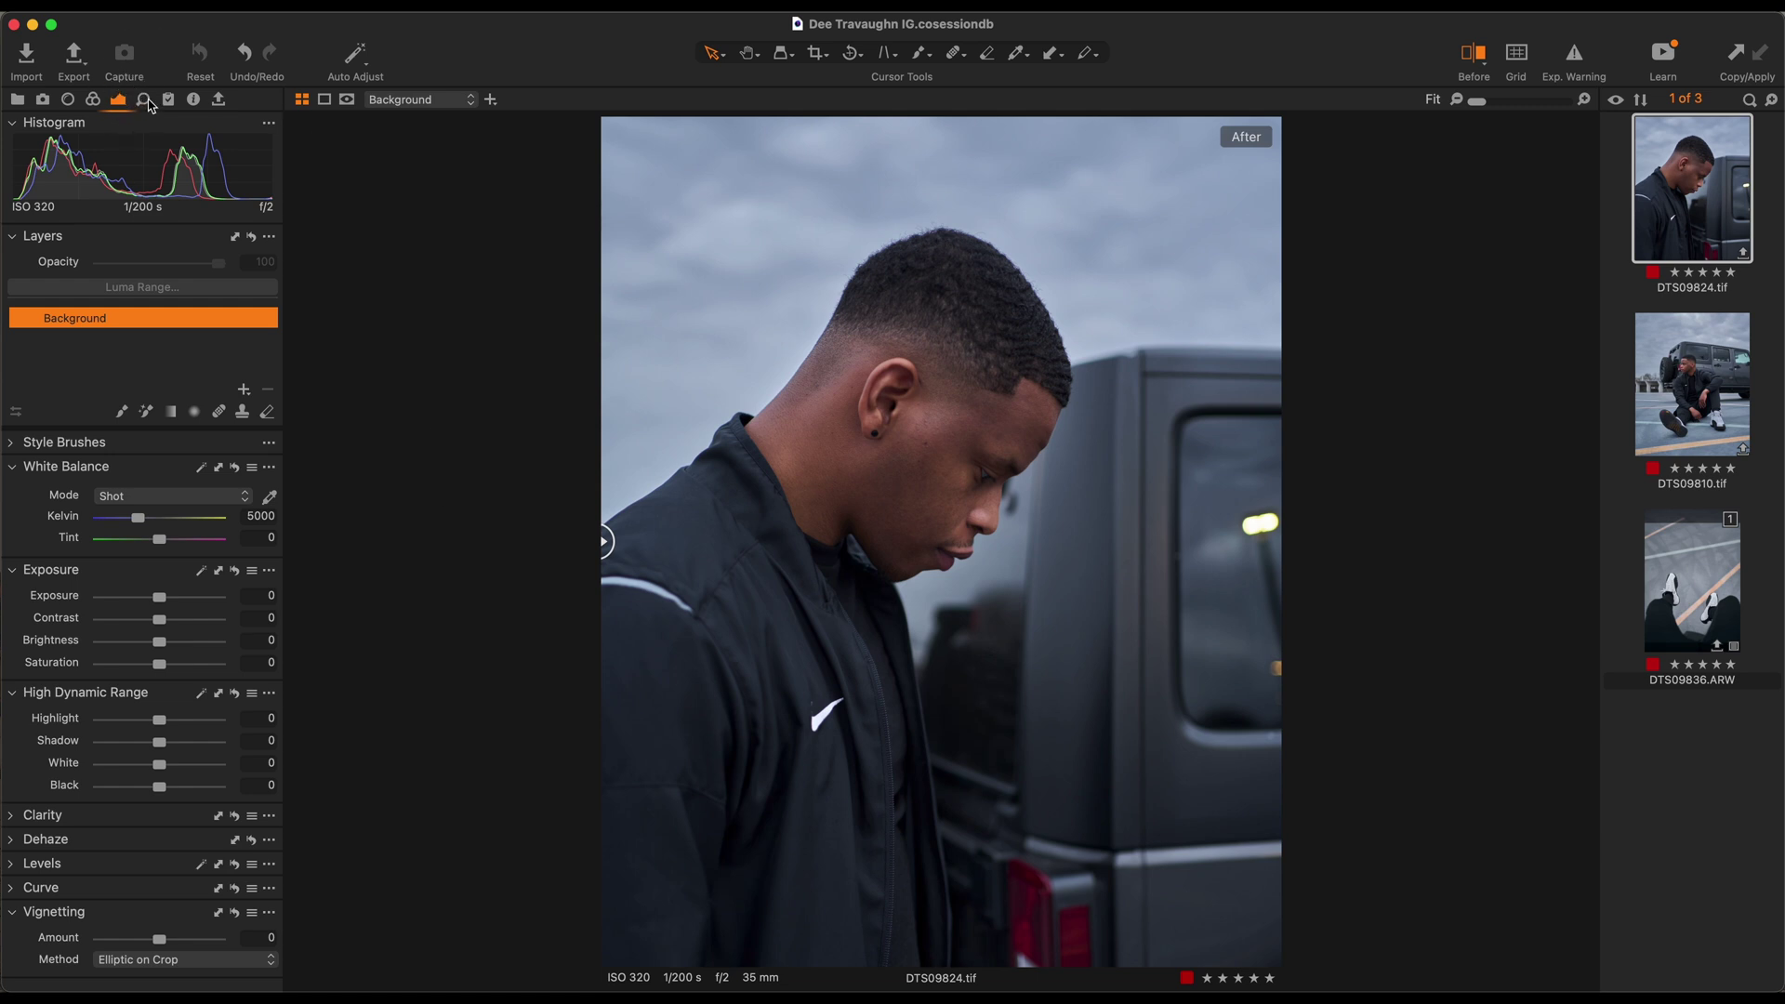
Add a filled adjustment layer that mutes the portrait, with Black lifted to 12 and White lowered to -88.
click(244, 392)
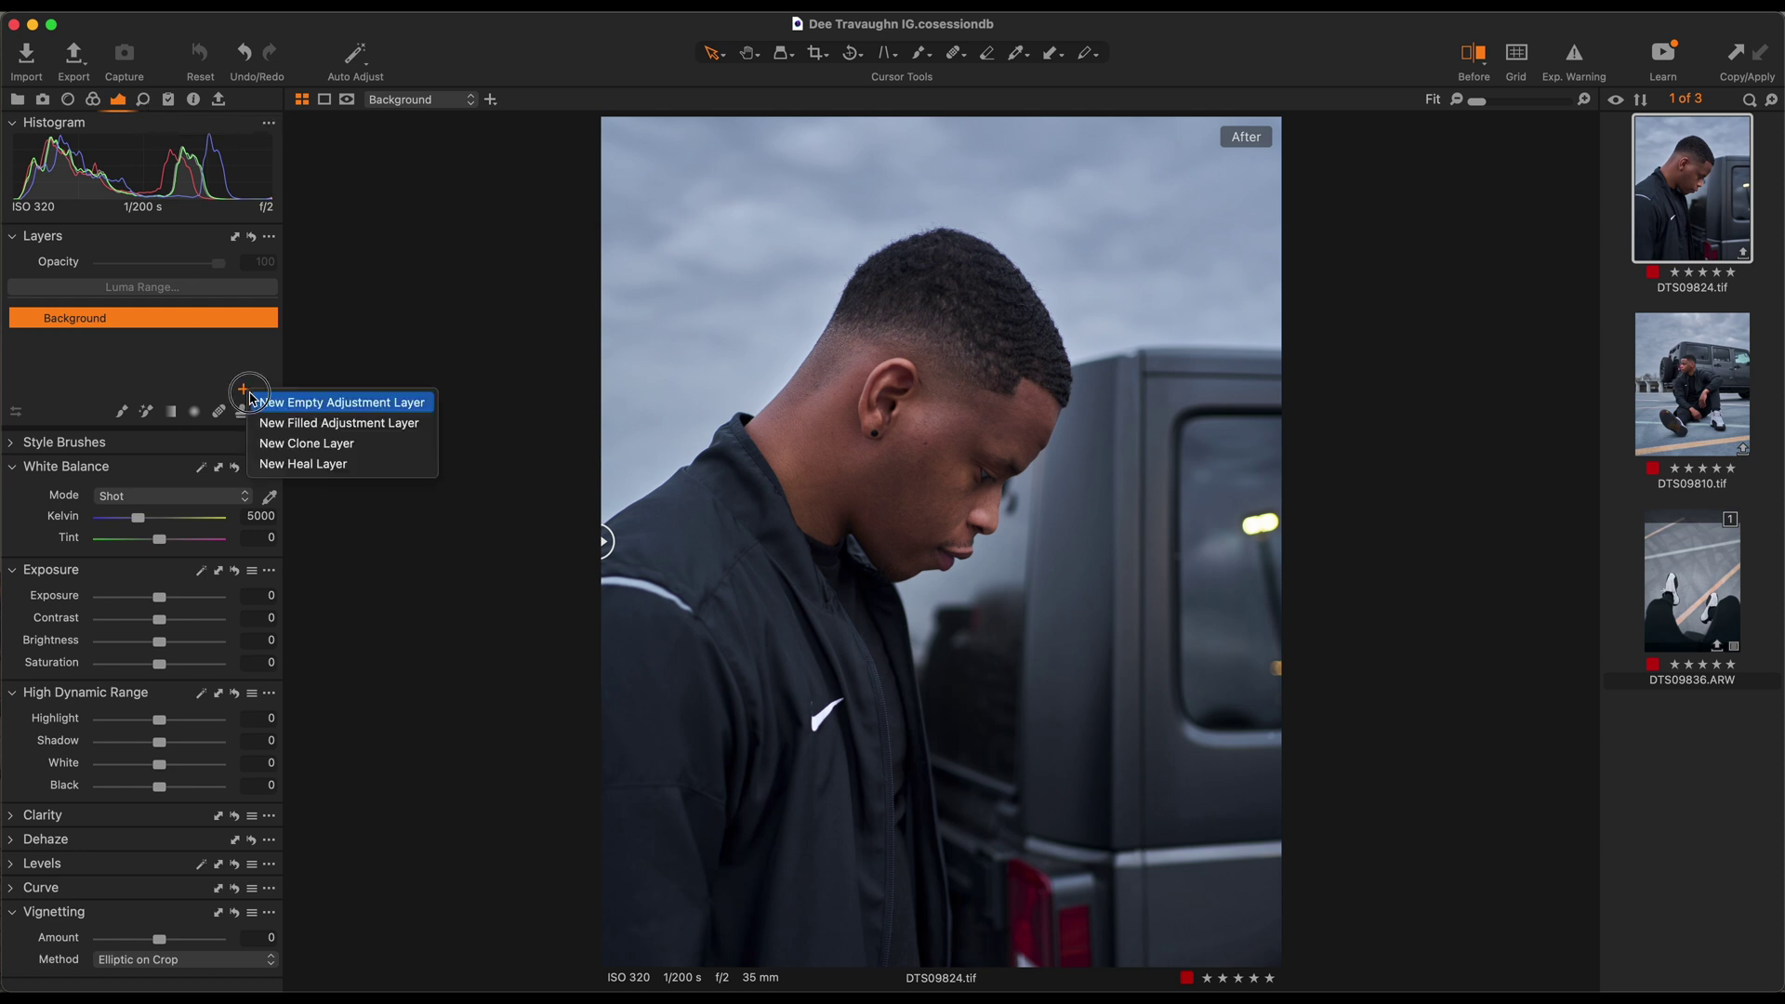
click(348, 426)
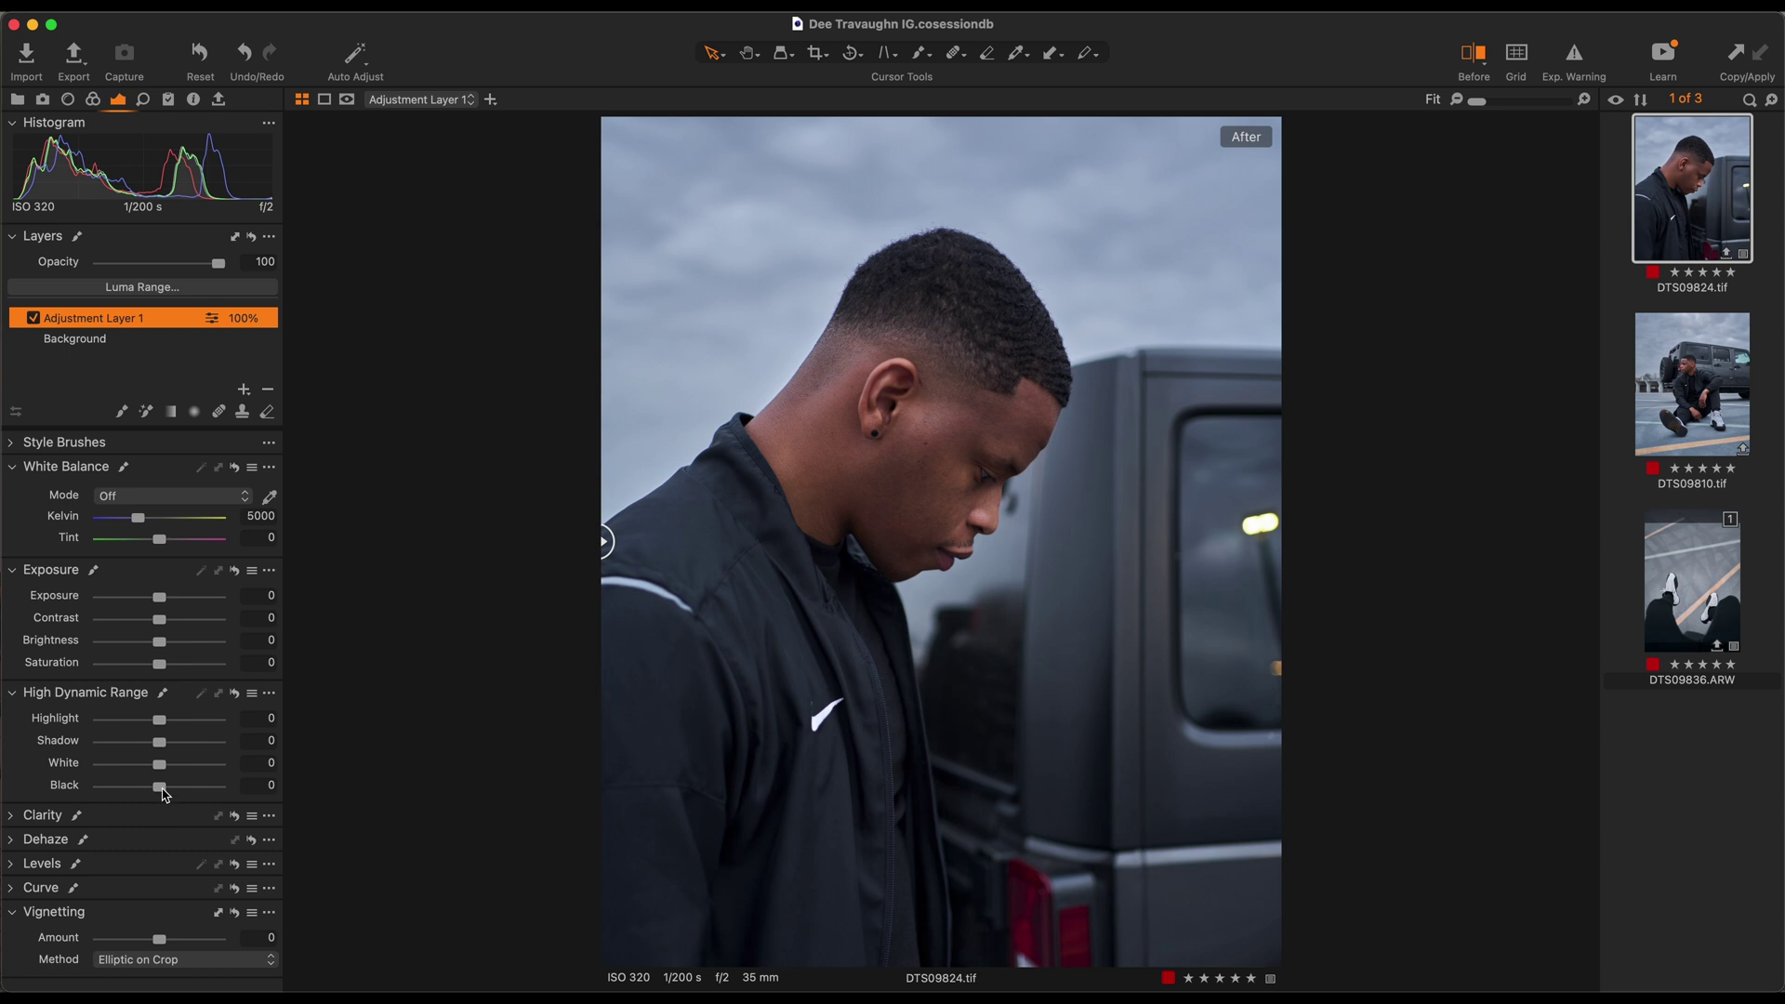
drag(163, 789, 152, 623)
Lower the blue saturation in the Color Editor to -28.1.
click(93, 99)
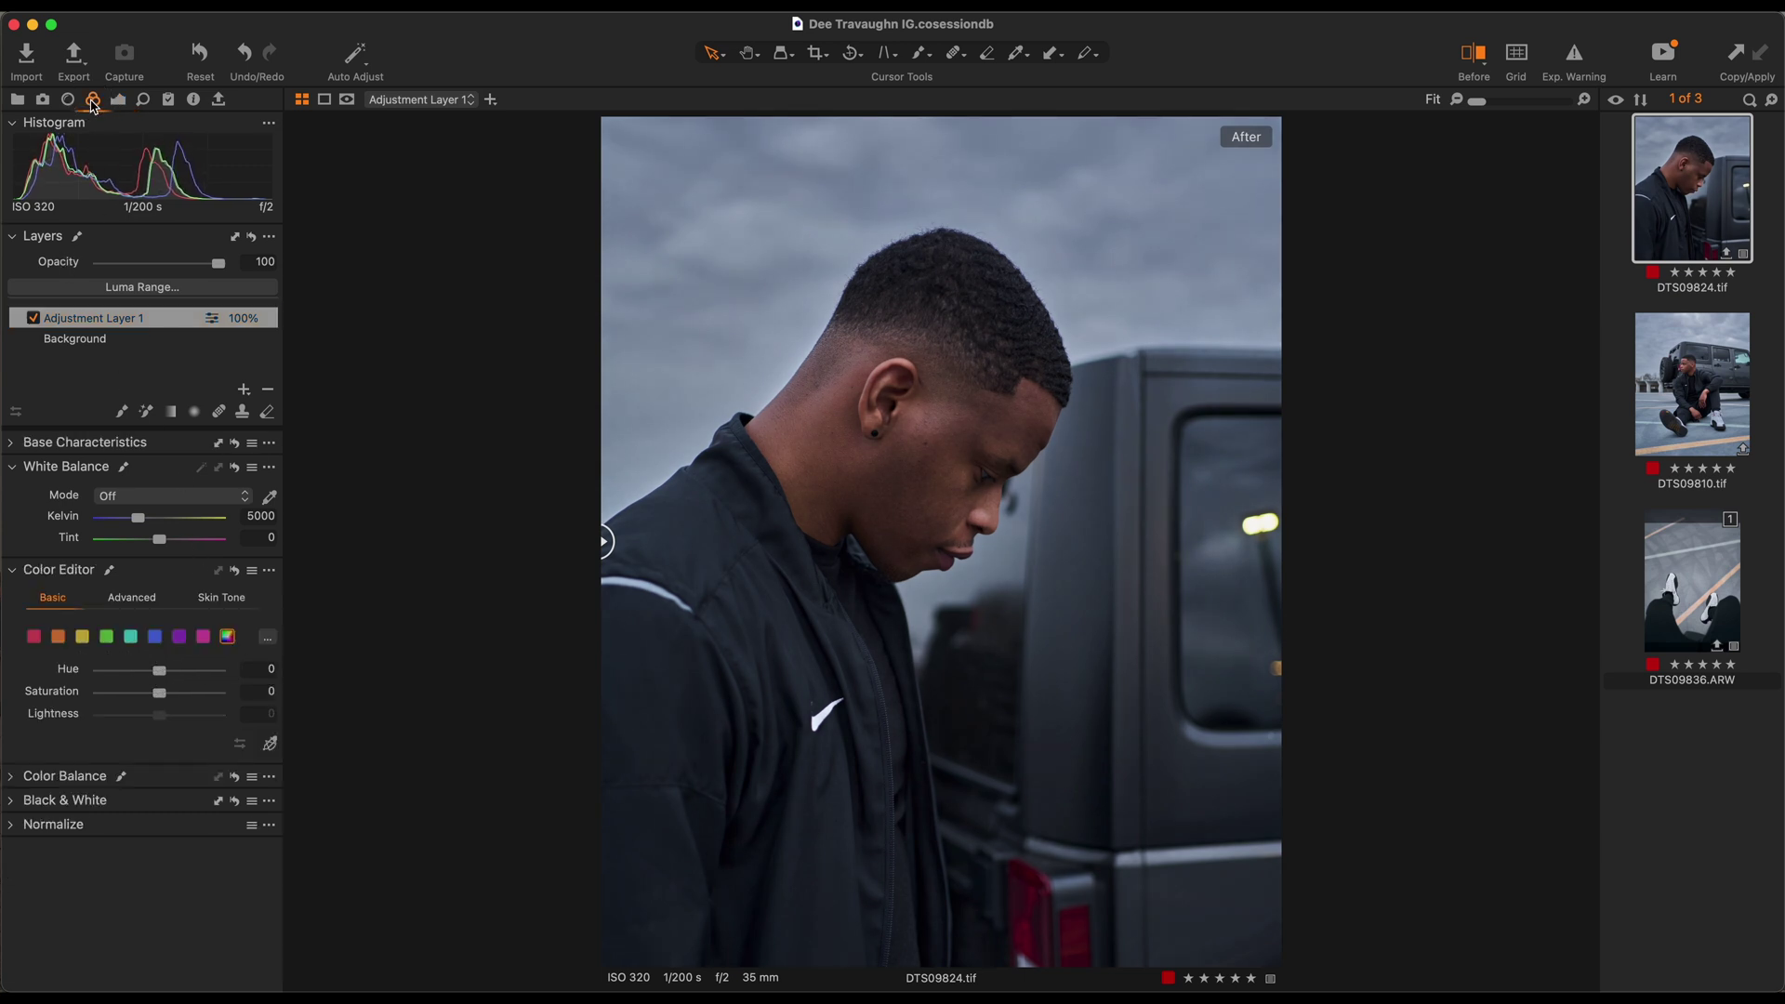
click(155, 636)
drag(159, 693, 137, 696)
Raise Adjustment Layer 1's HDR Black value from 12 to 15.
click(119, 102)
click(133, 321)
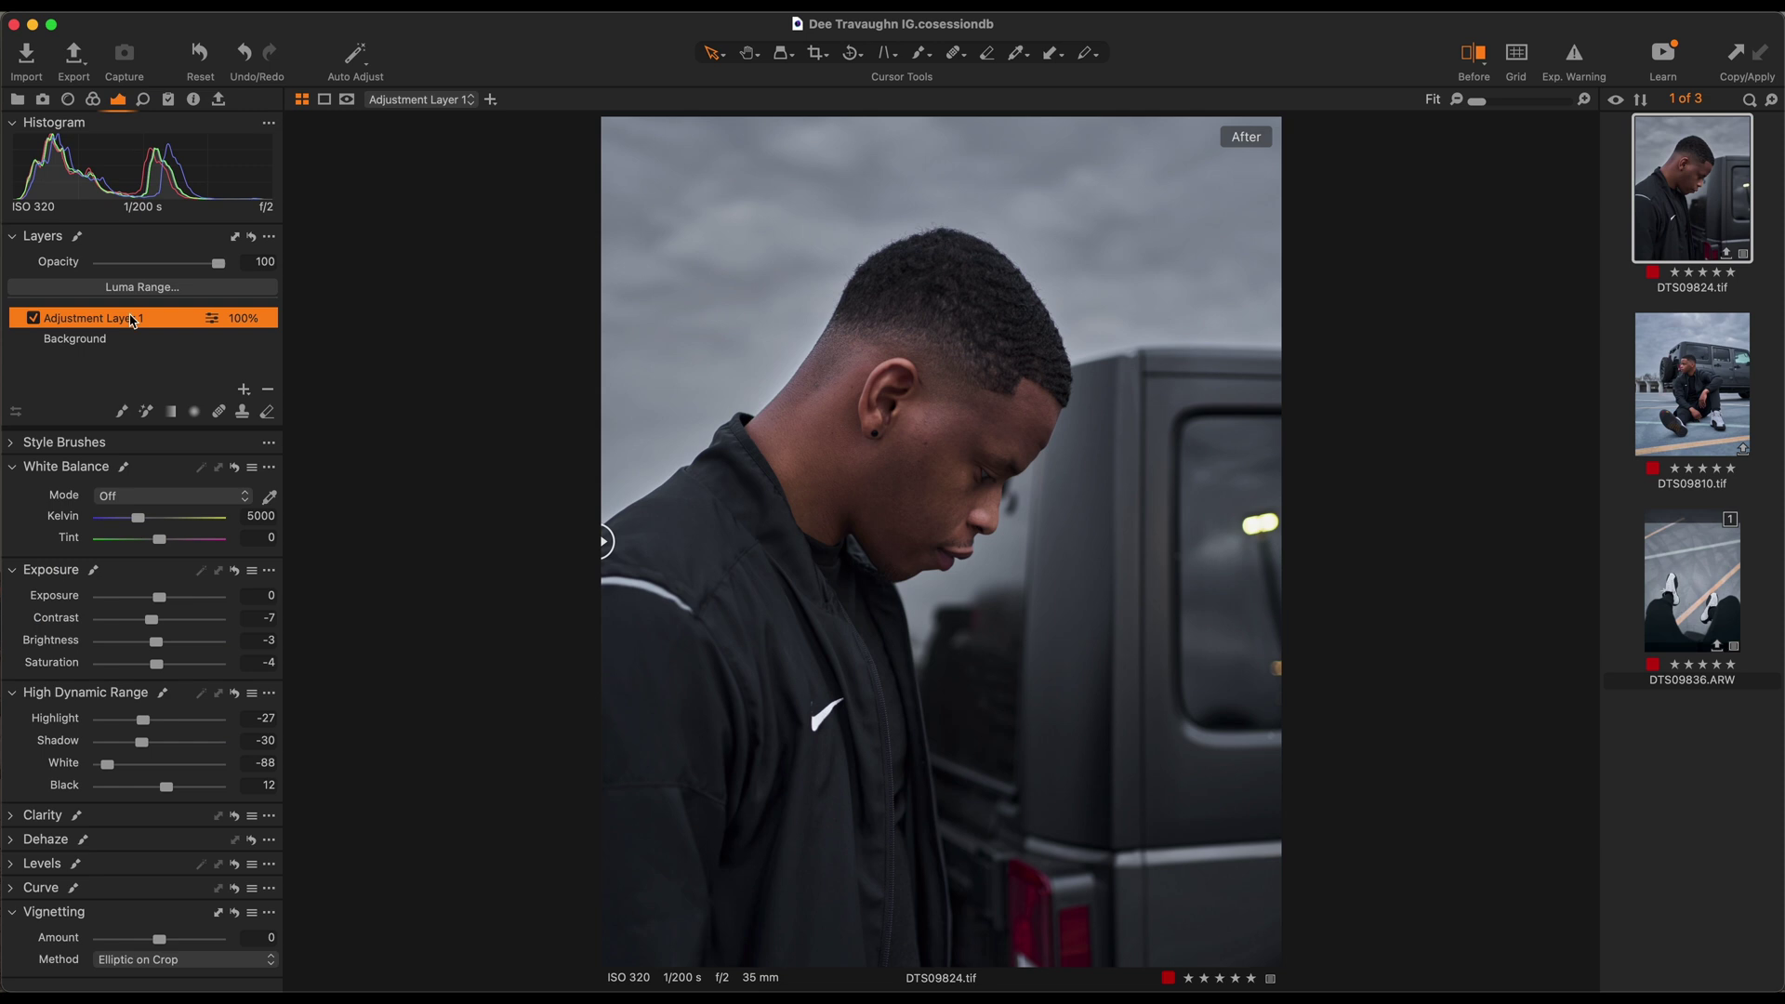
drag(169, 790, 172, 792)
Save Adjustment Layer 1's adjustments, Contrast included, as a named custom .costyle style.
right_click(162, 324)
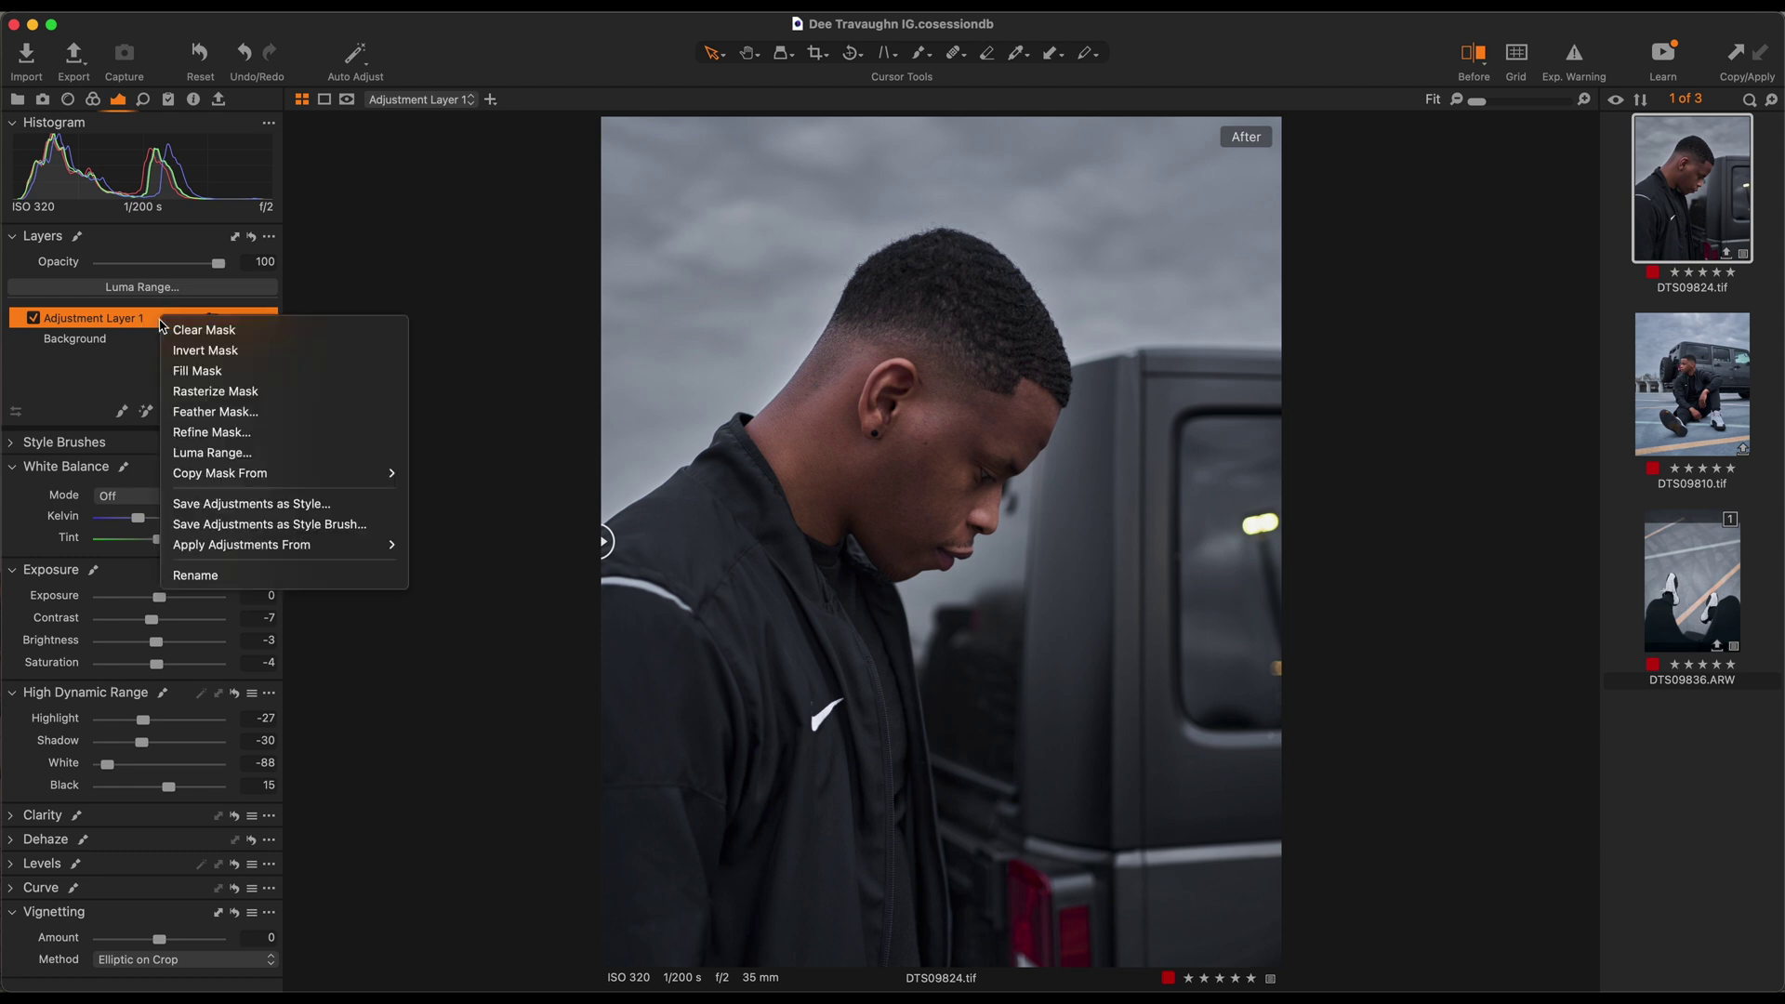
click(279, 507)
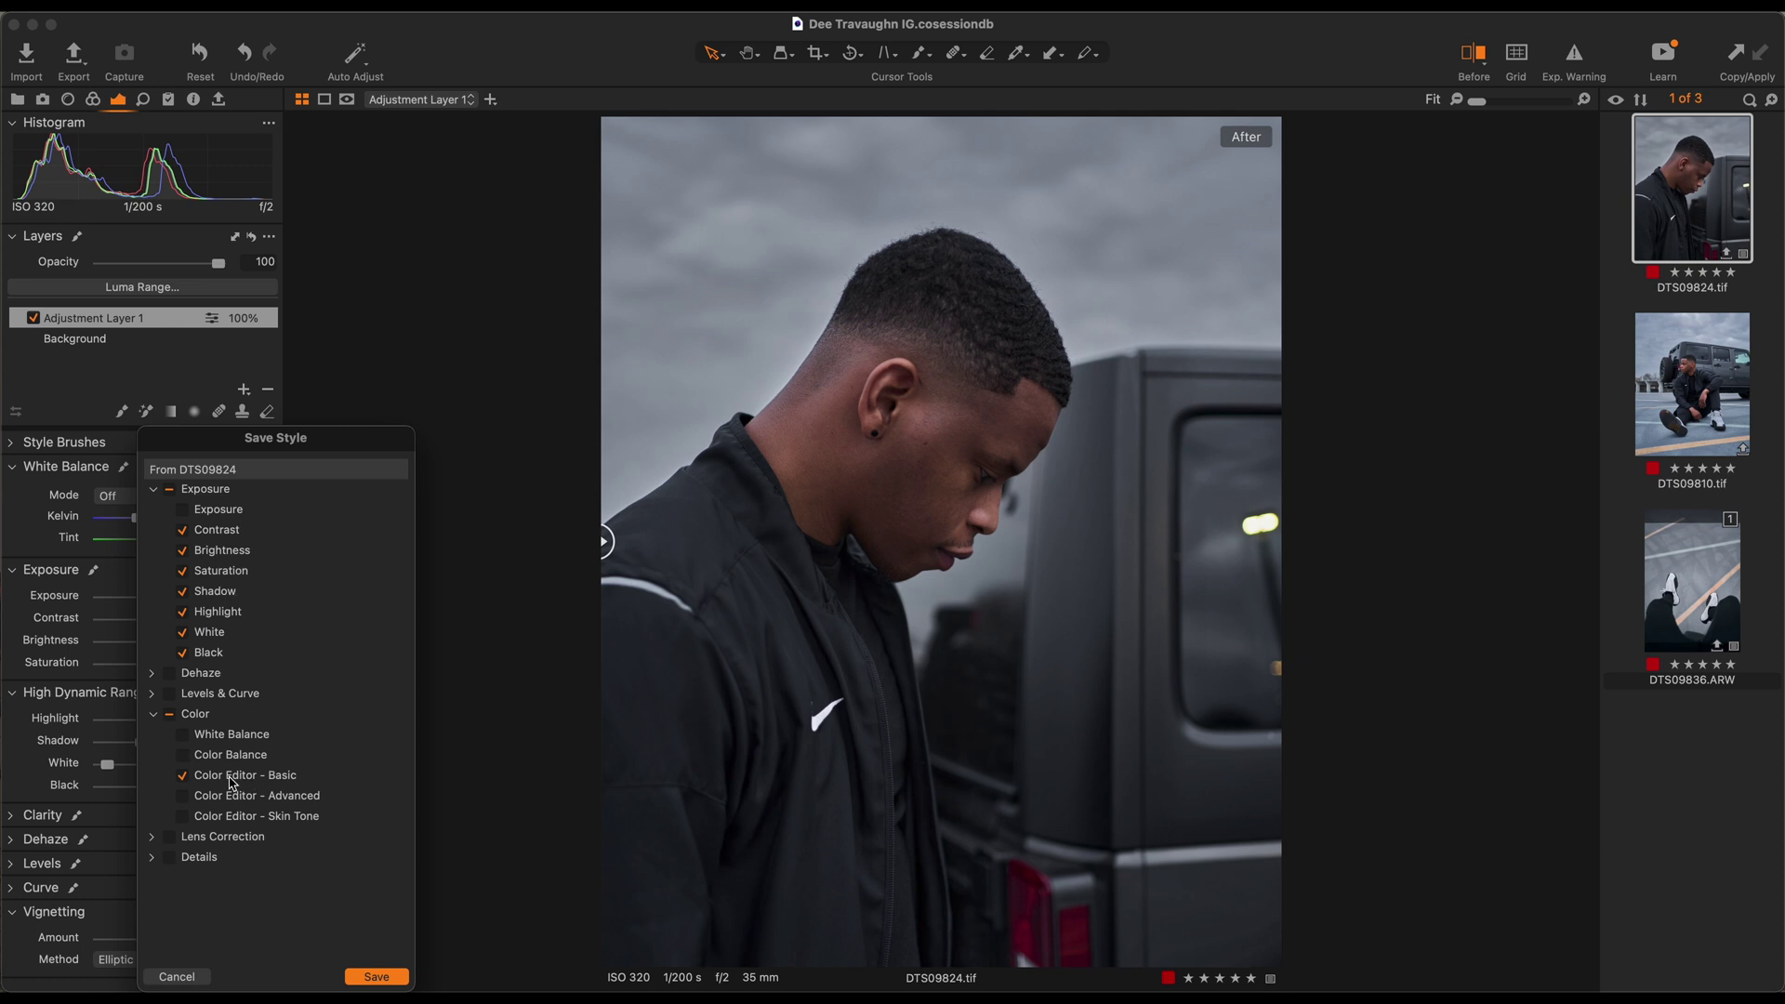
click(183, 531)
click(183, 531)
click(375, 975)
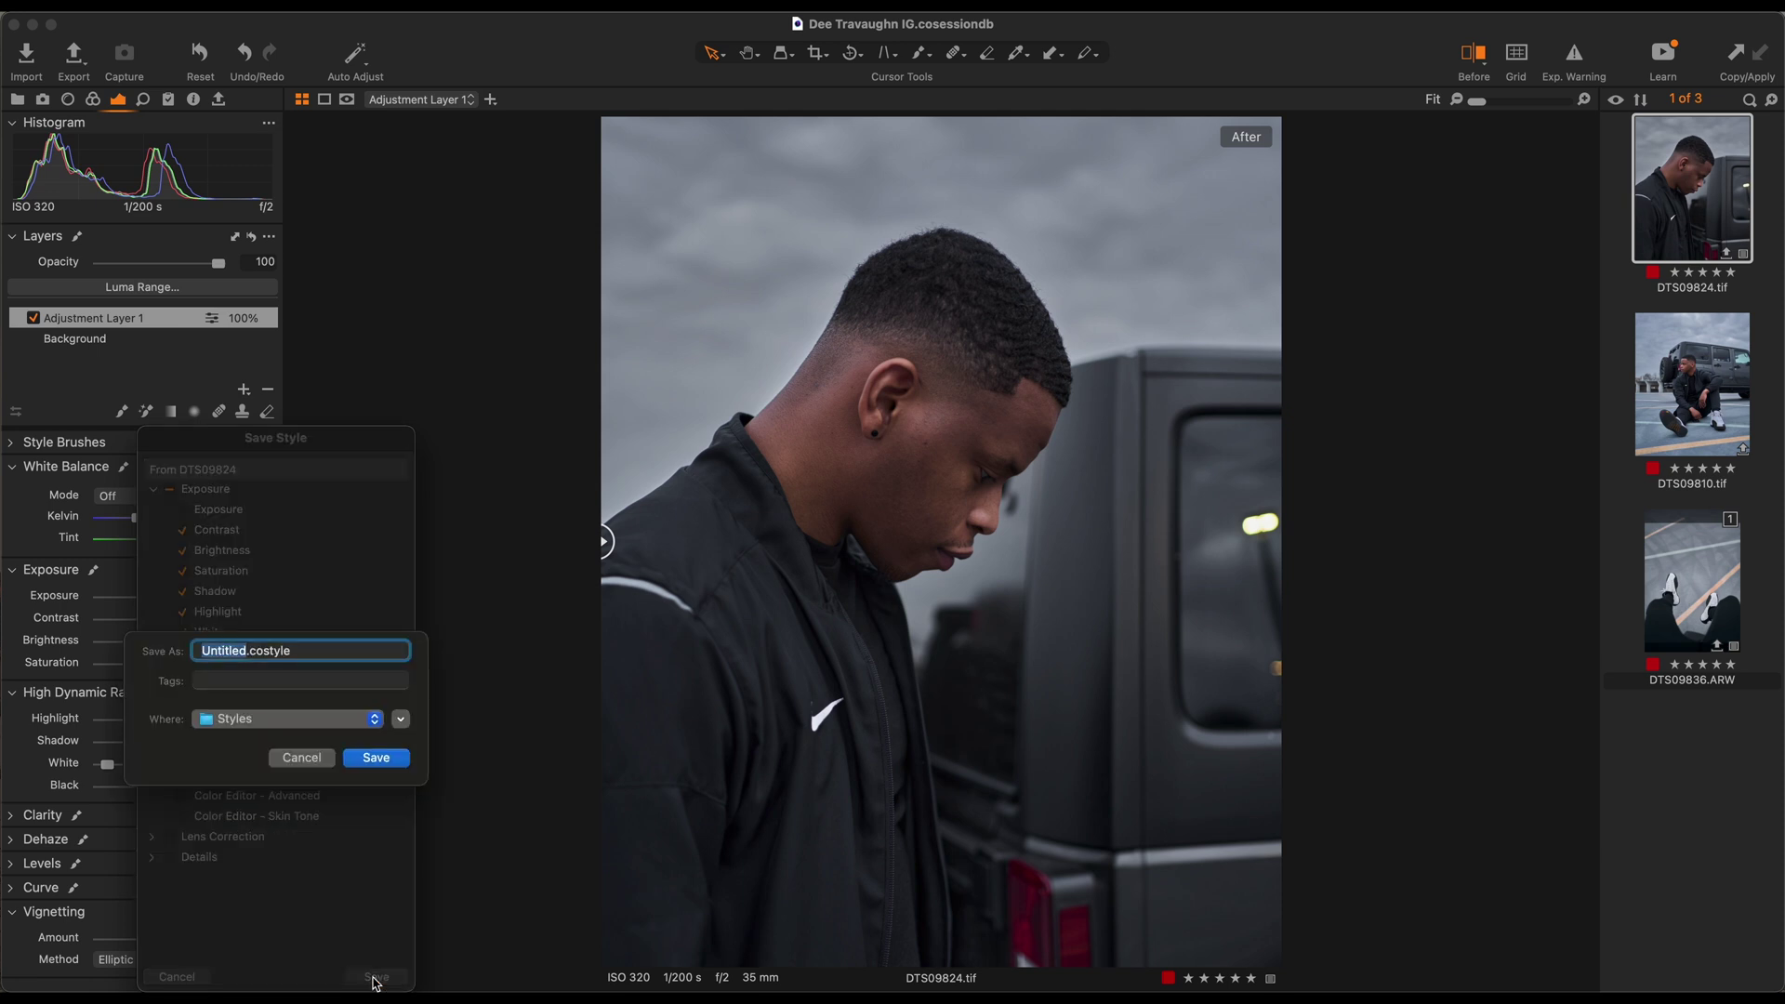
text(DEEtravaughn)
click(388, 763)
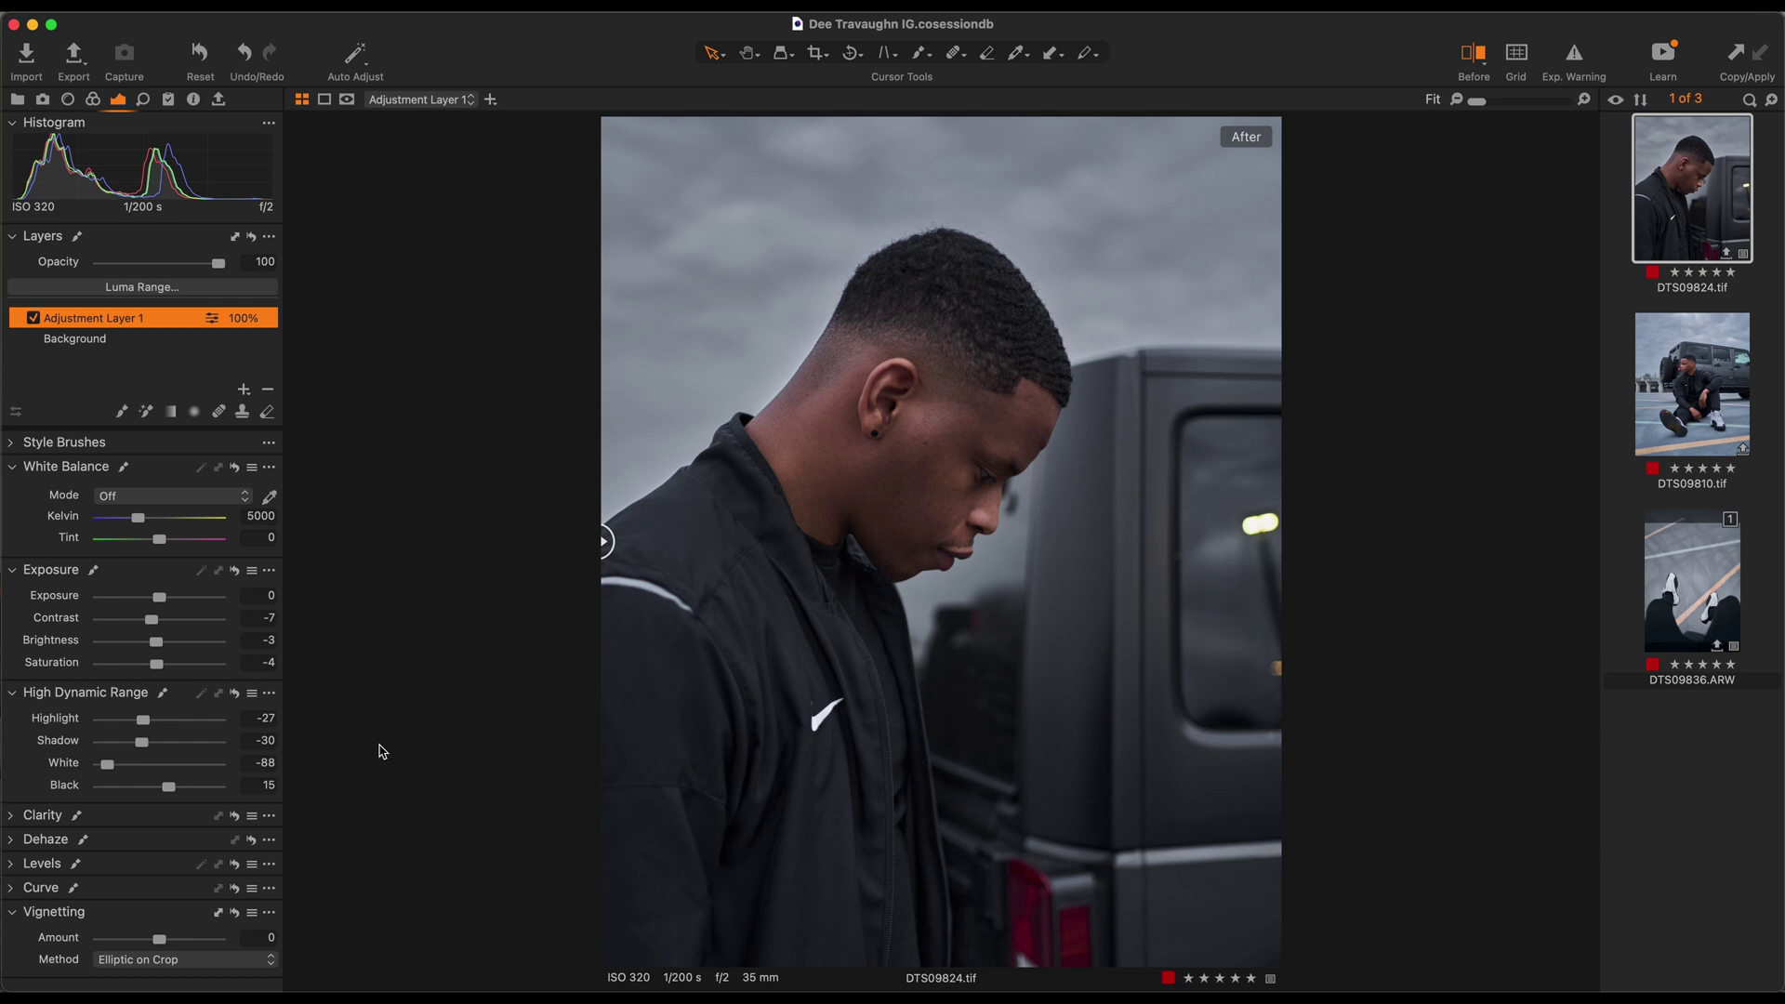
Check the custom styles list, then replace the adjustment layer with a fresh filled one.
click(169, 99)
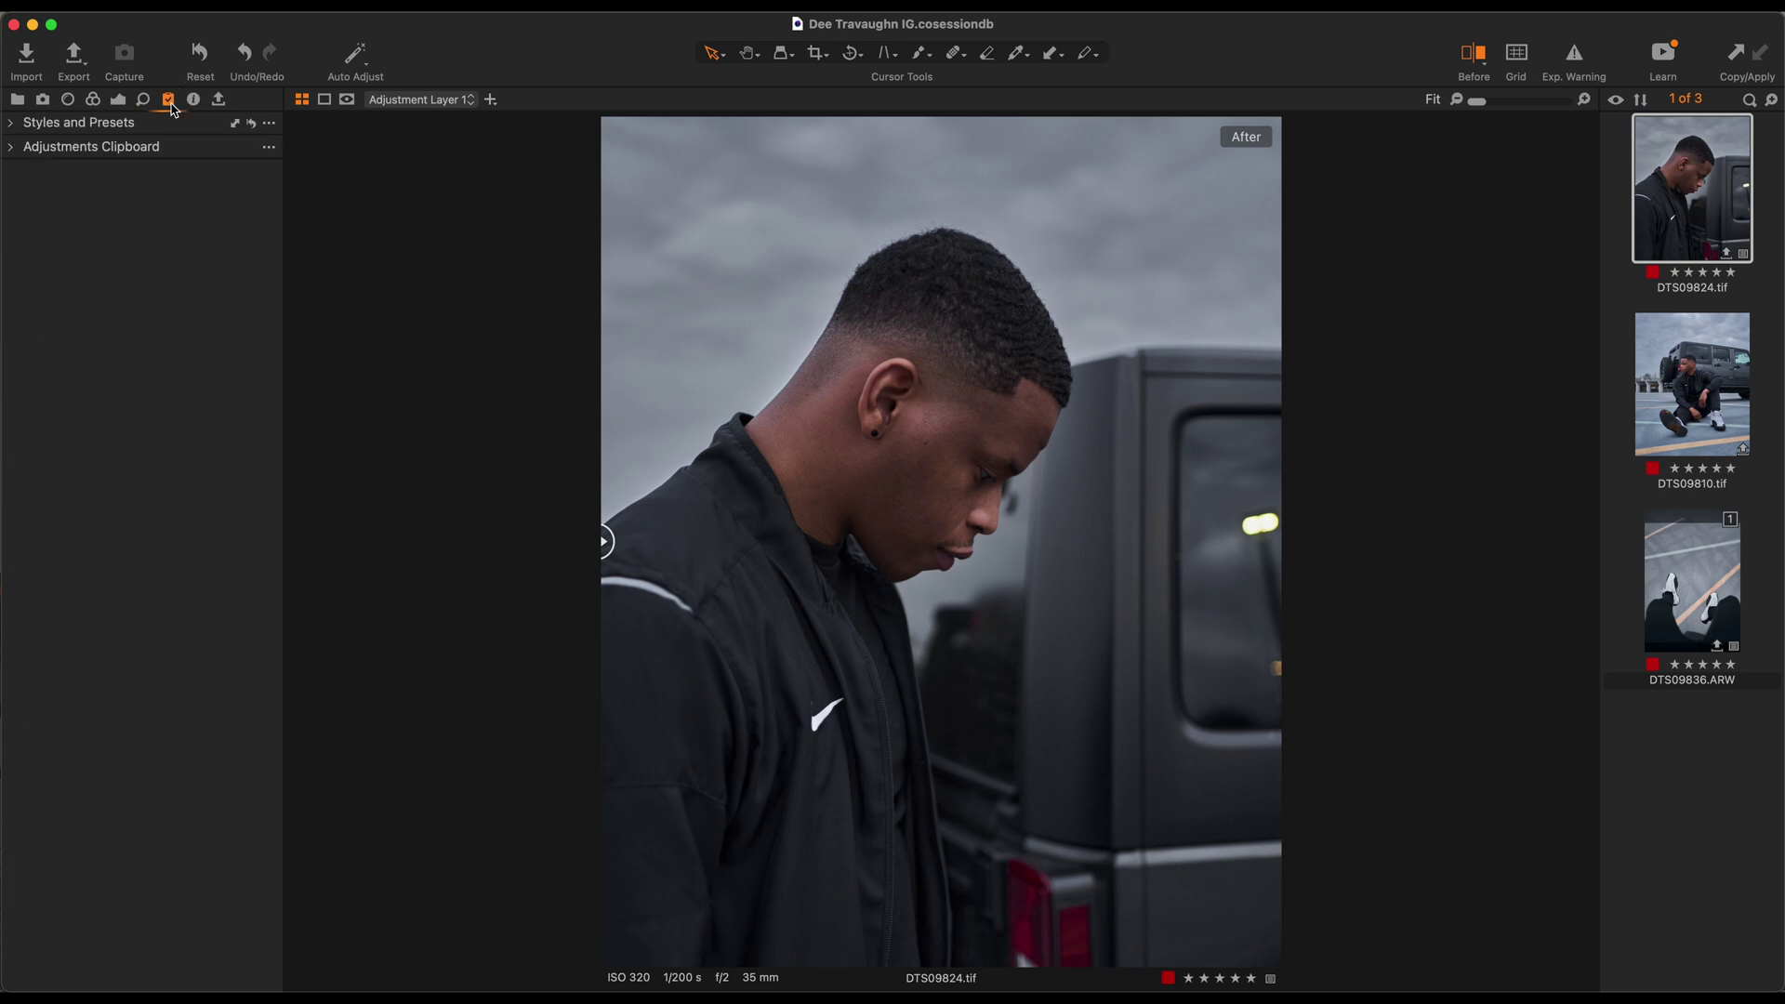
click(13, 125)
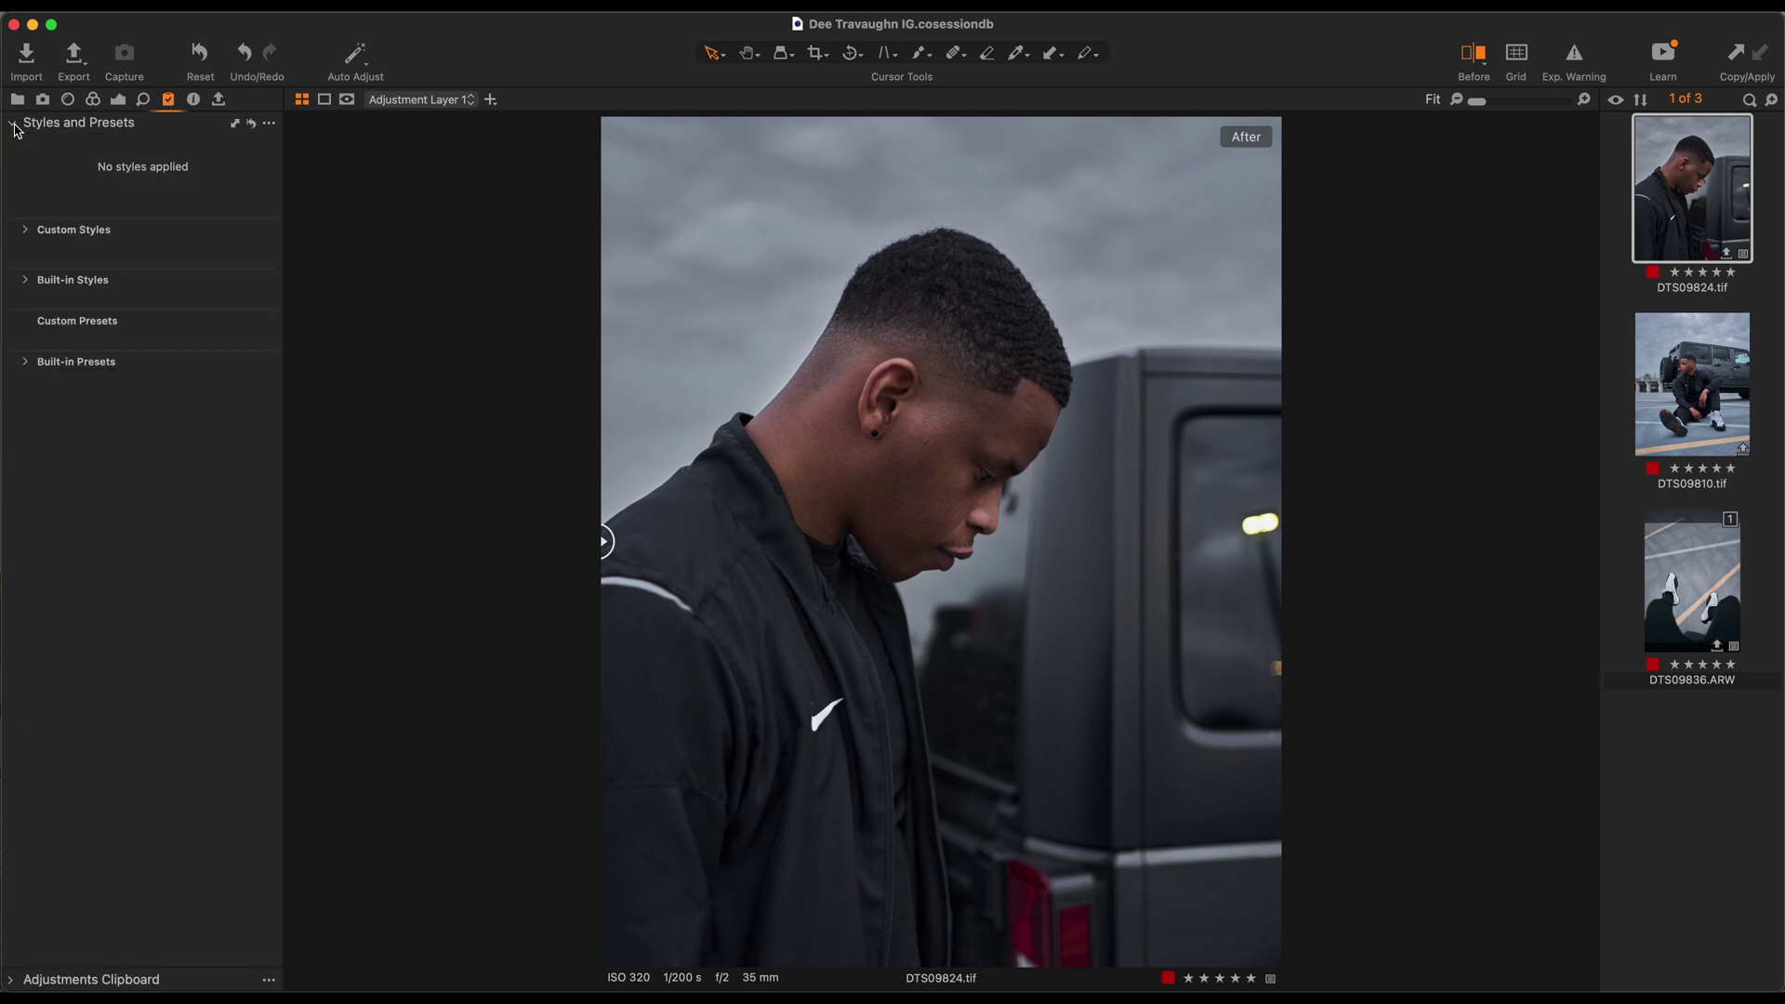
click(28, 233)
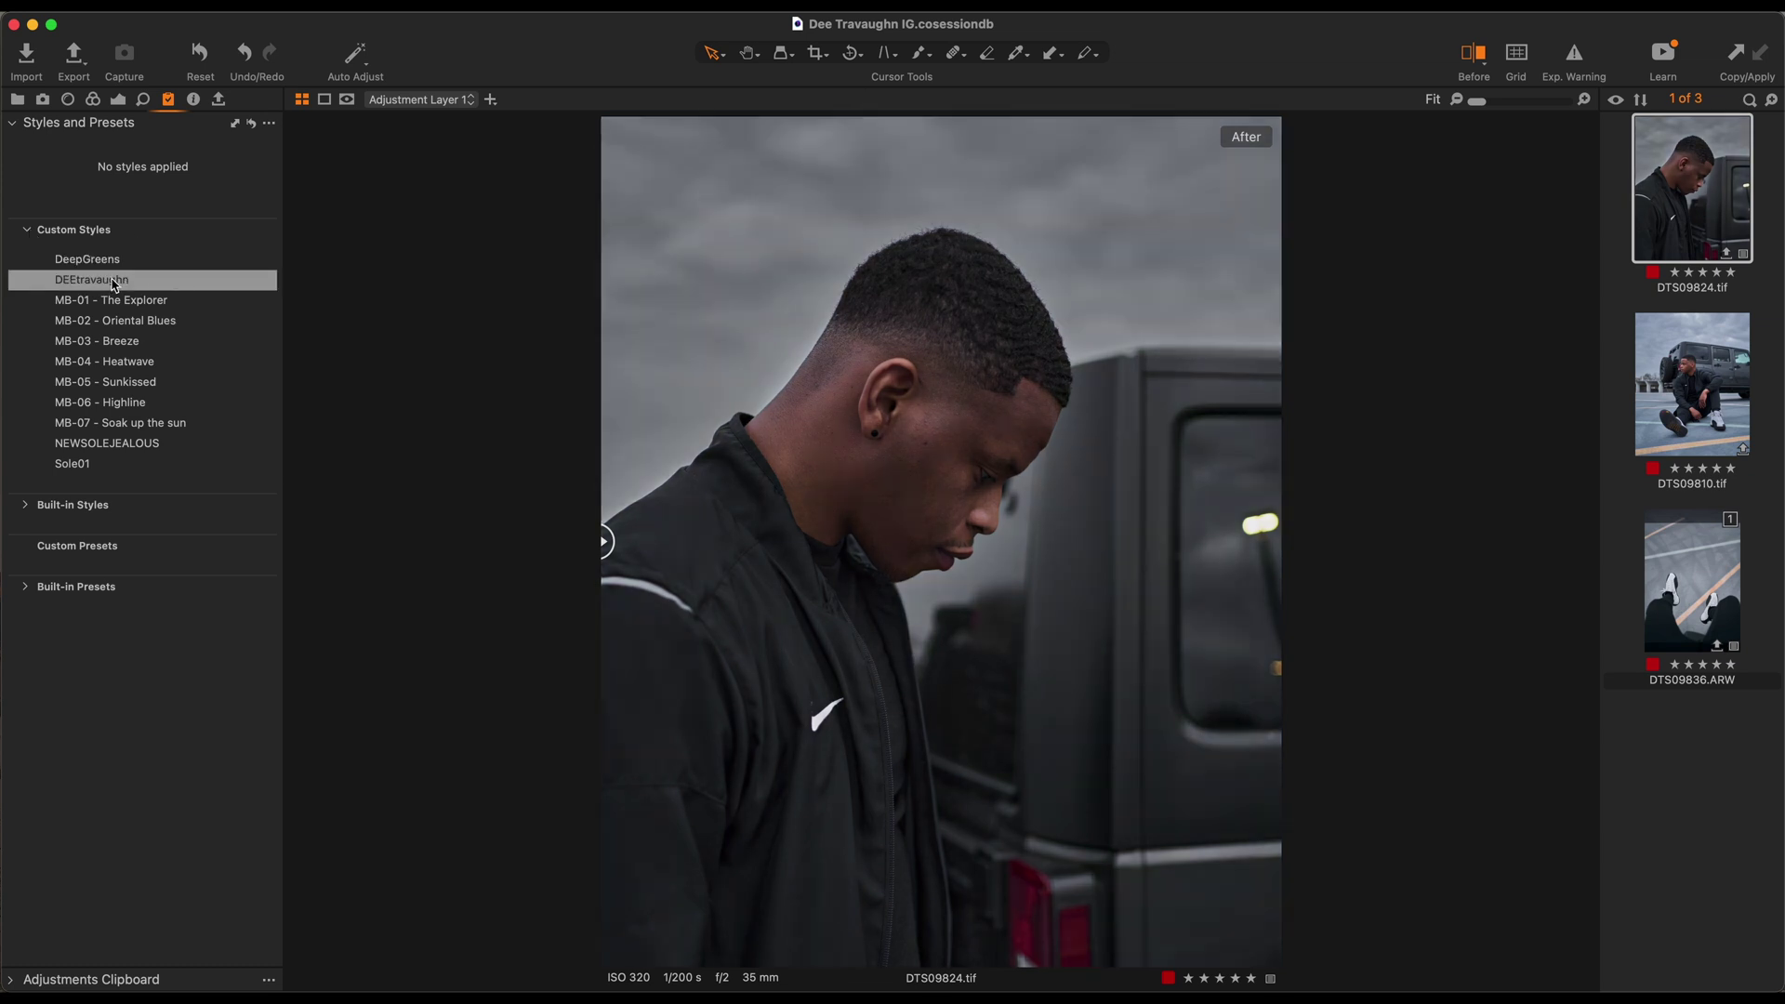
click(118, 99)
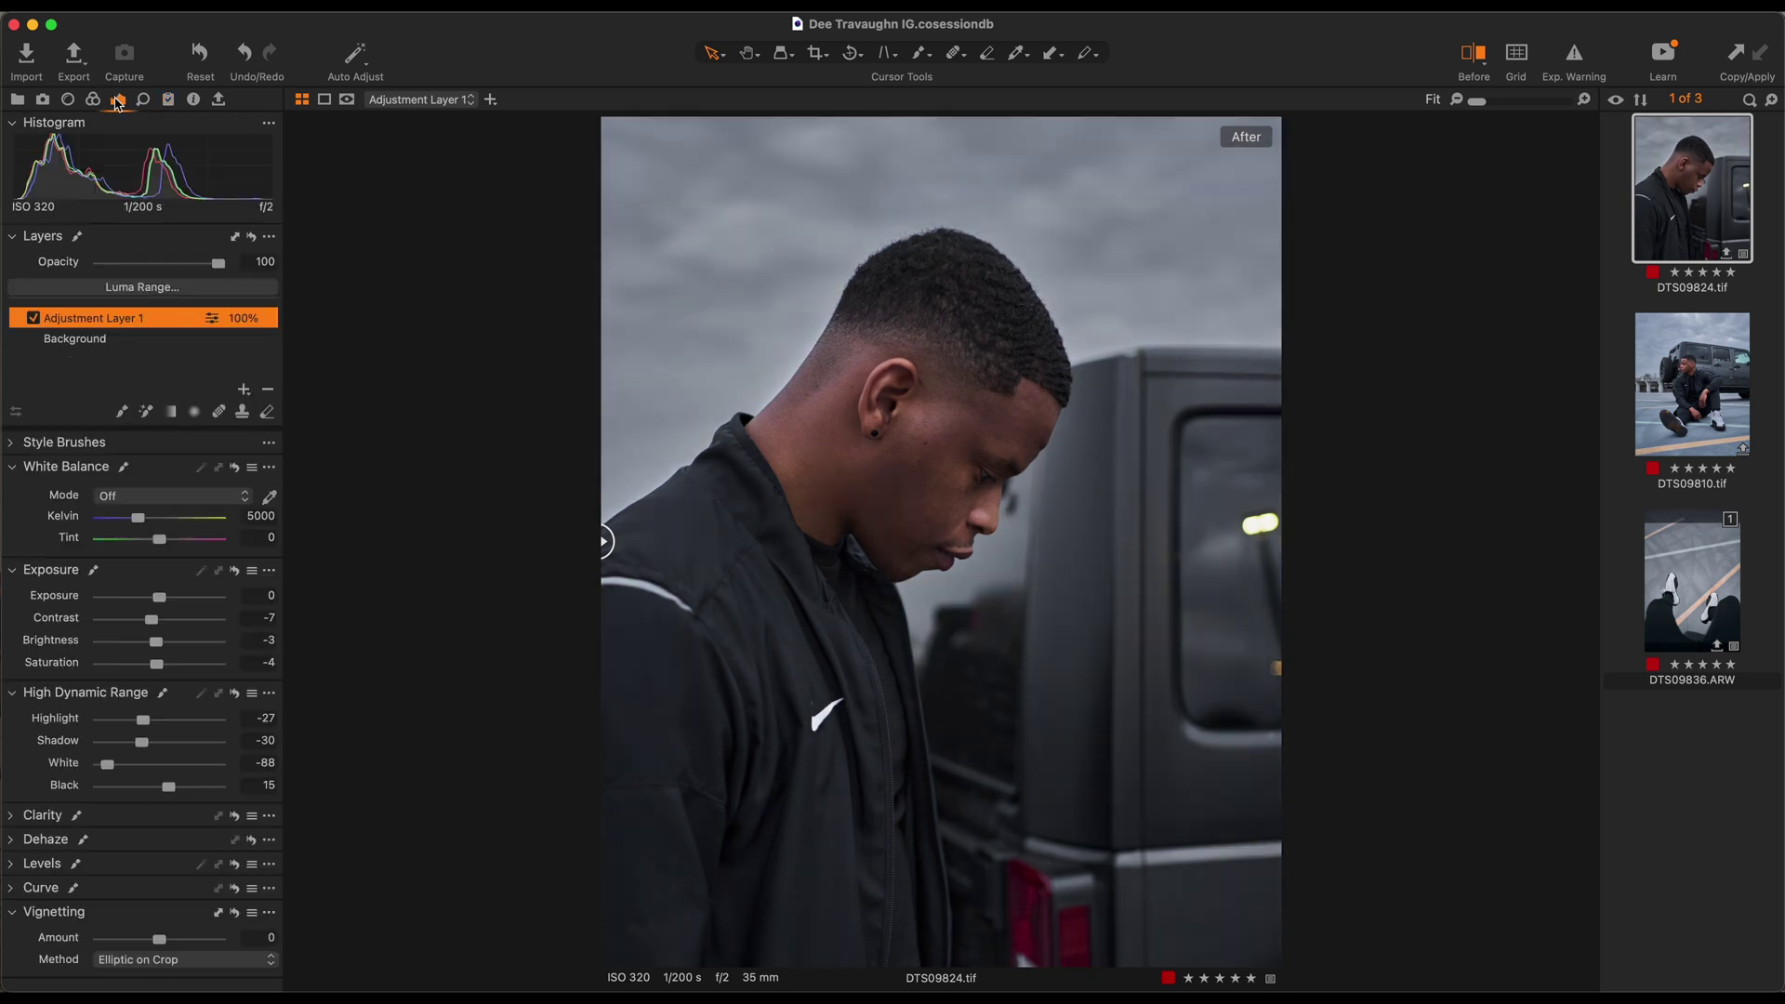
click(269, 390)
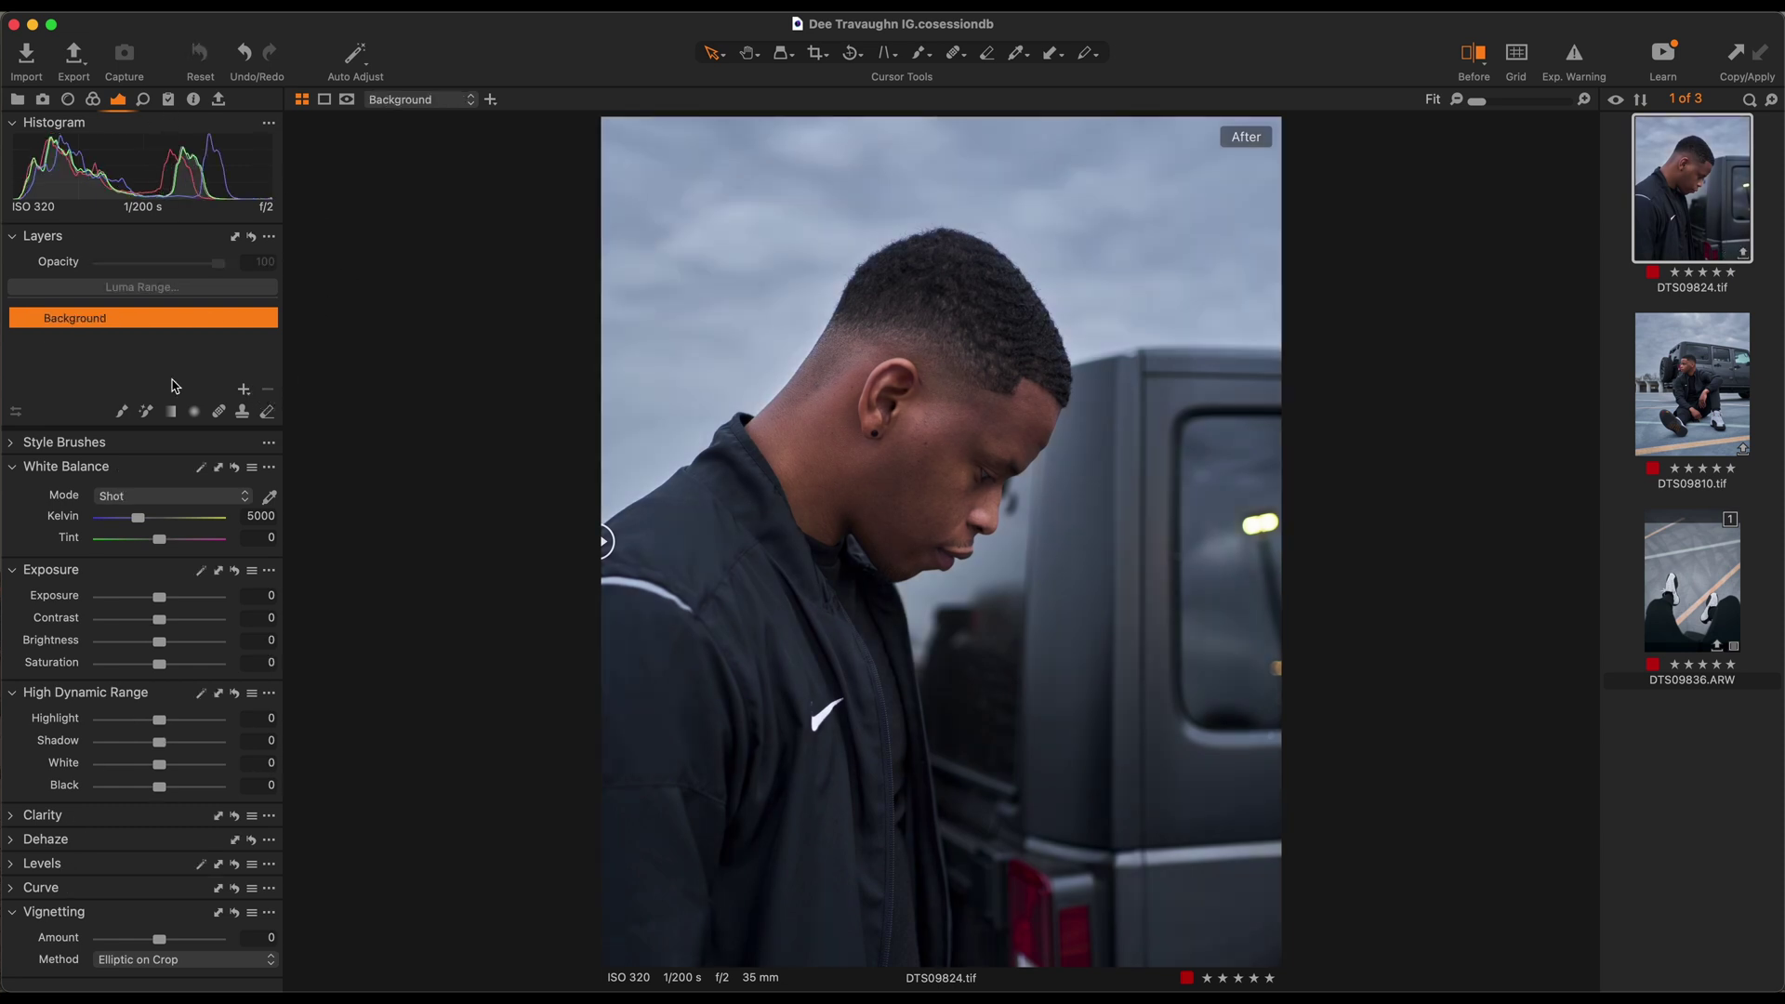
click(243, 389)
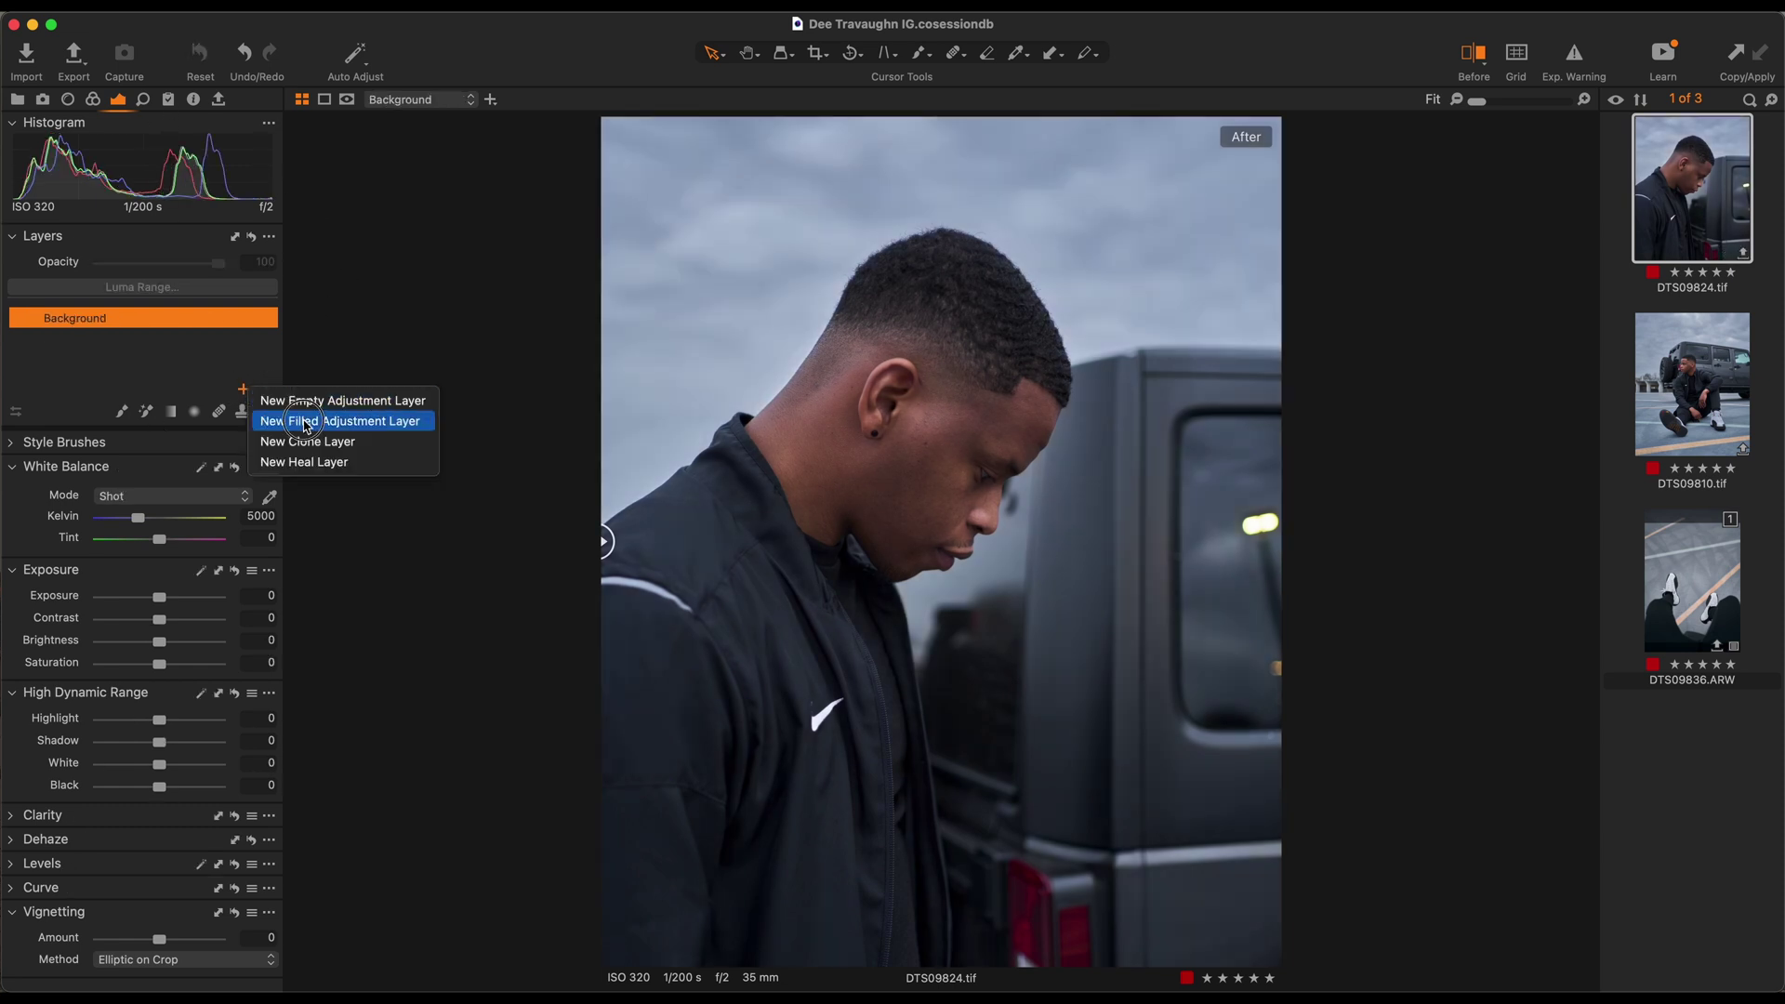
click(306, 423)
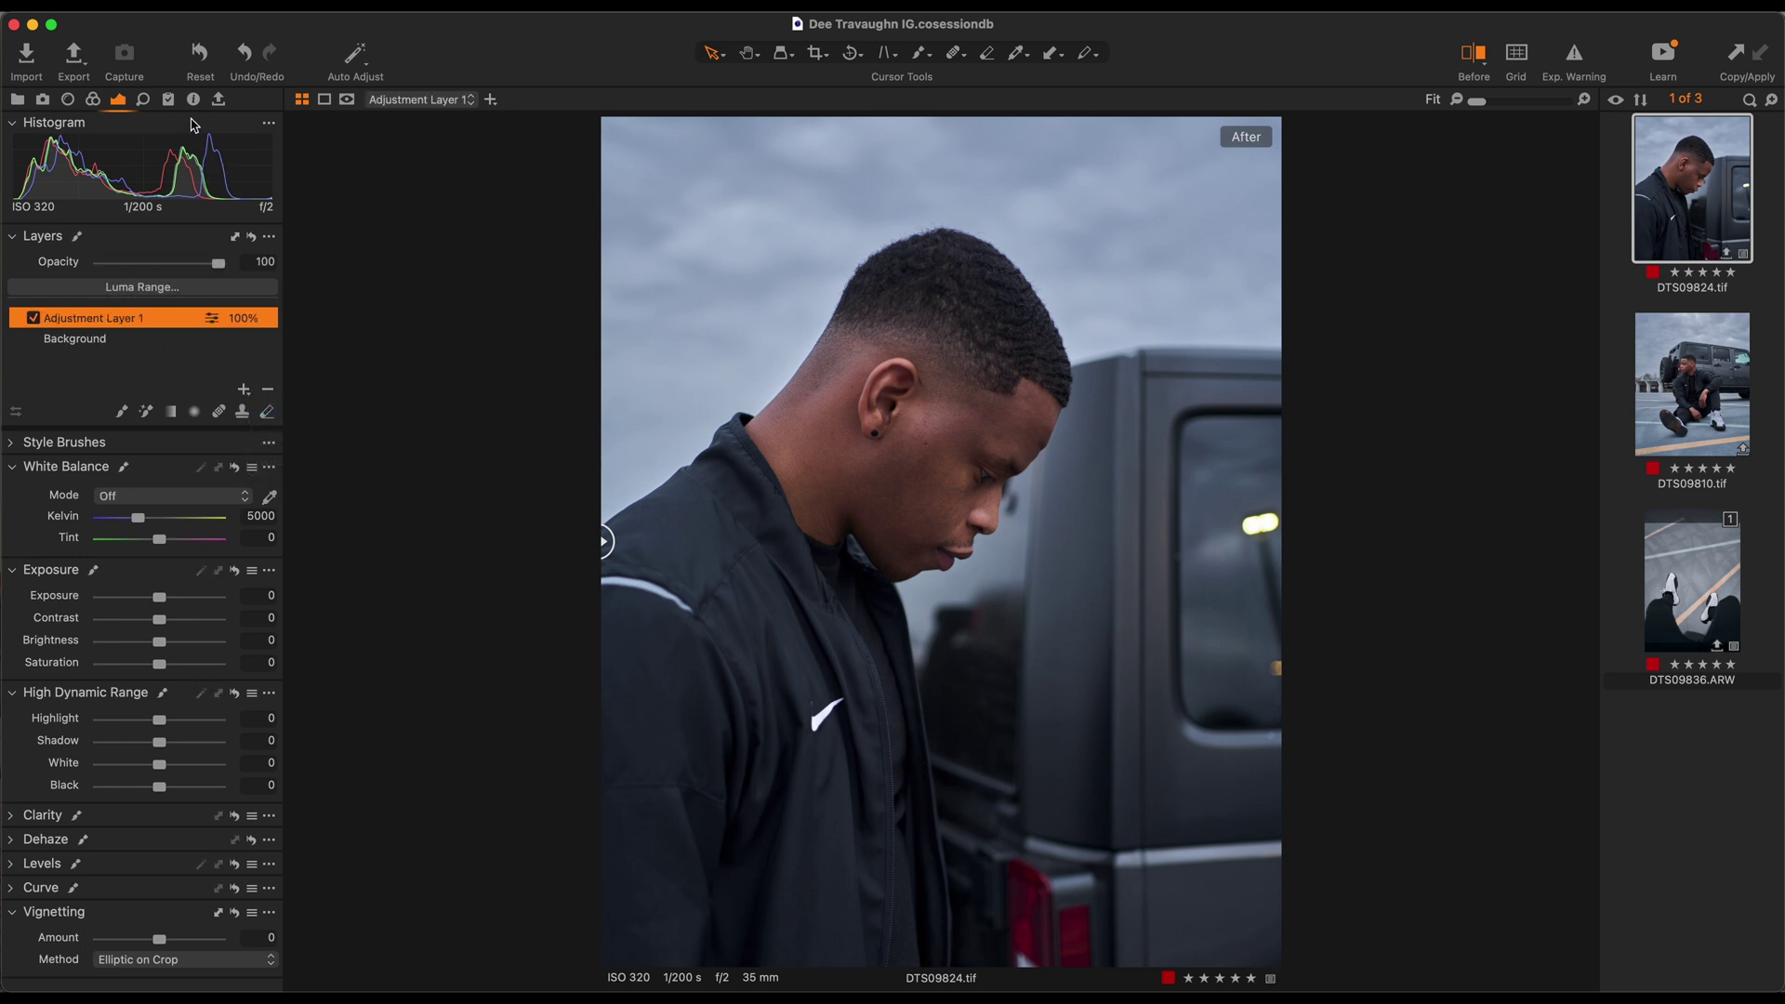
Apply the saved custom style to the new layer at 50% opacity, then open DTS09810.tif.
click(169, 100)
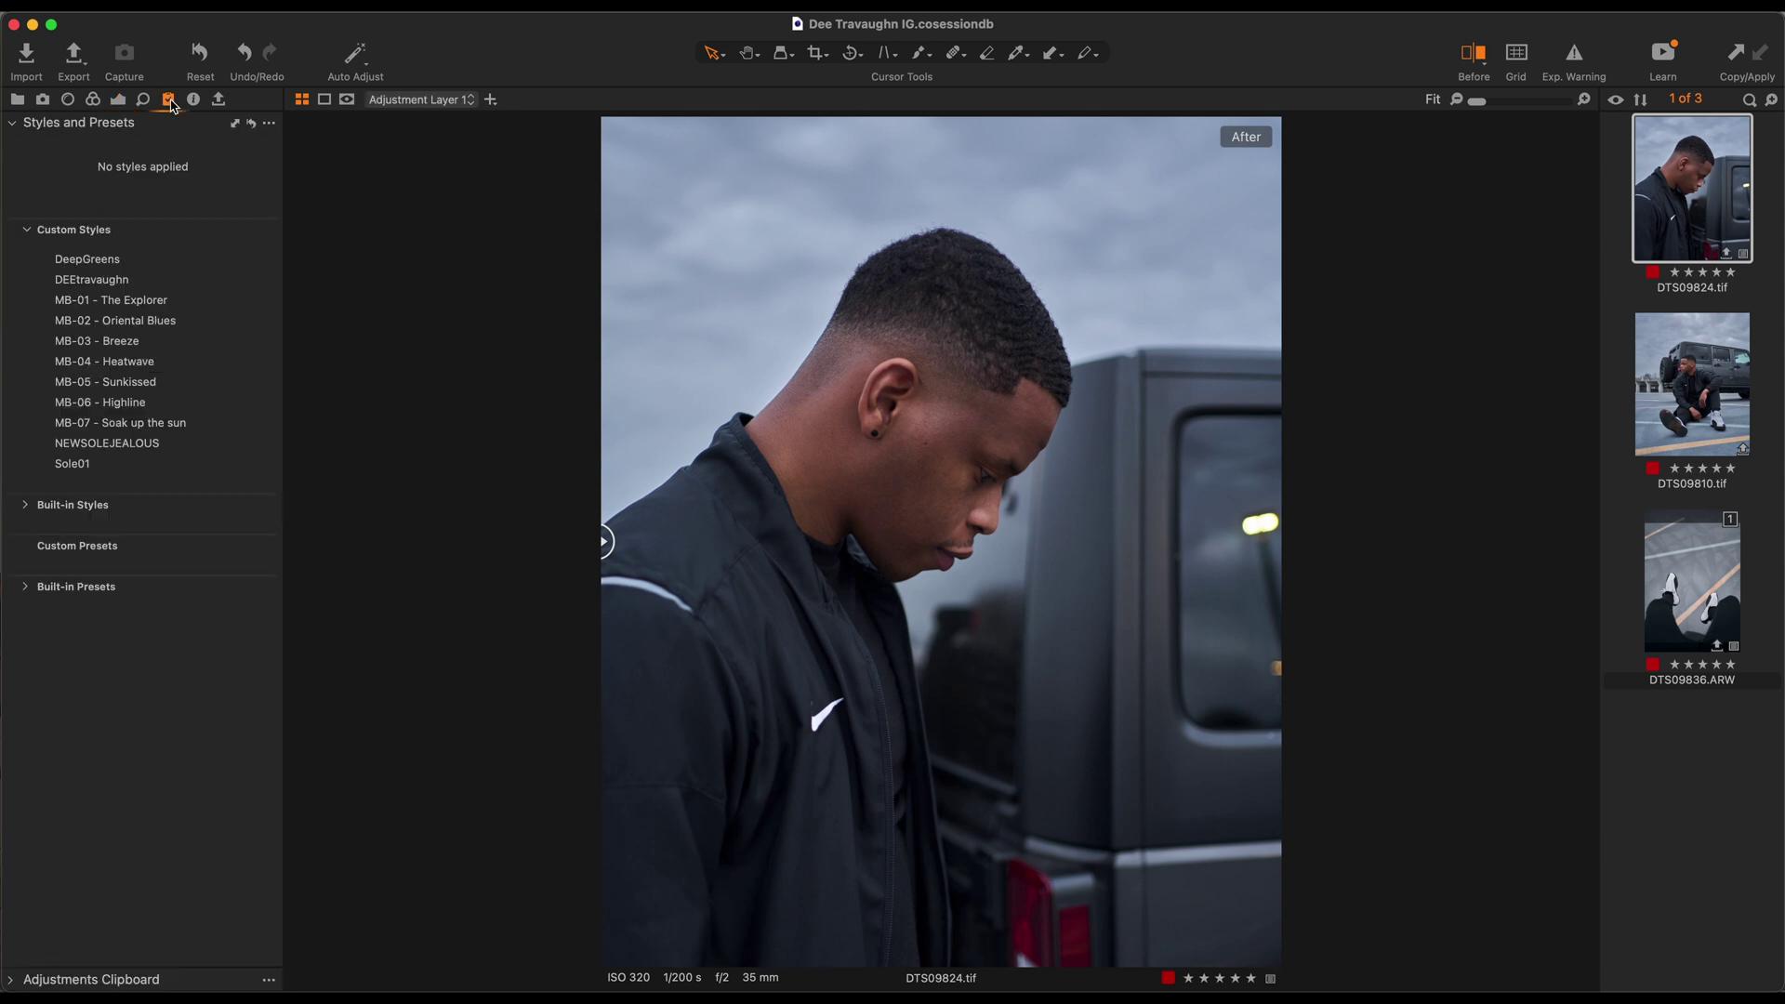
click(118, 100)
right_click(149, 332)
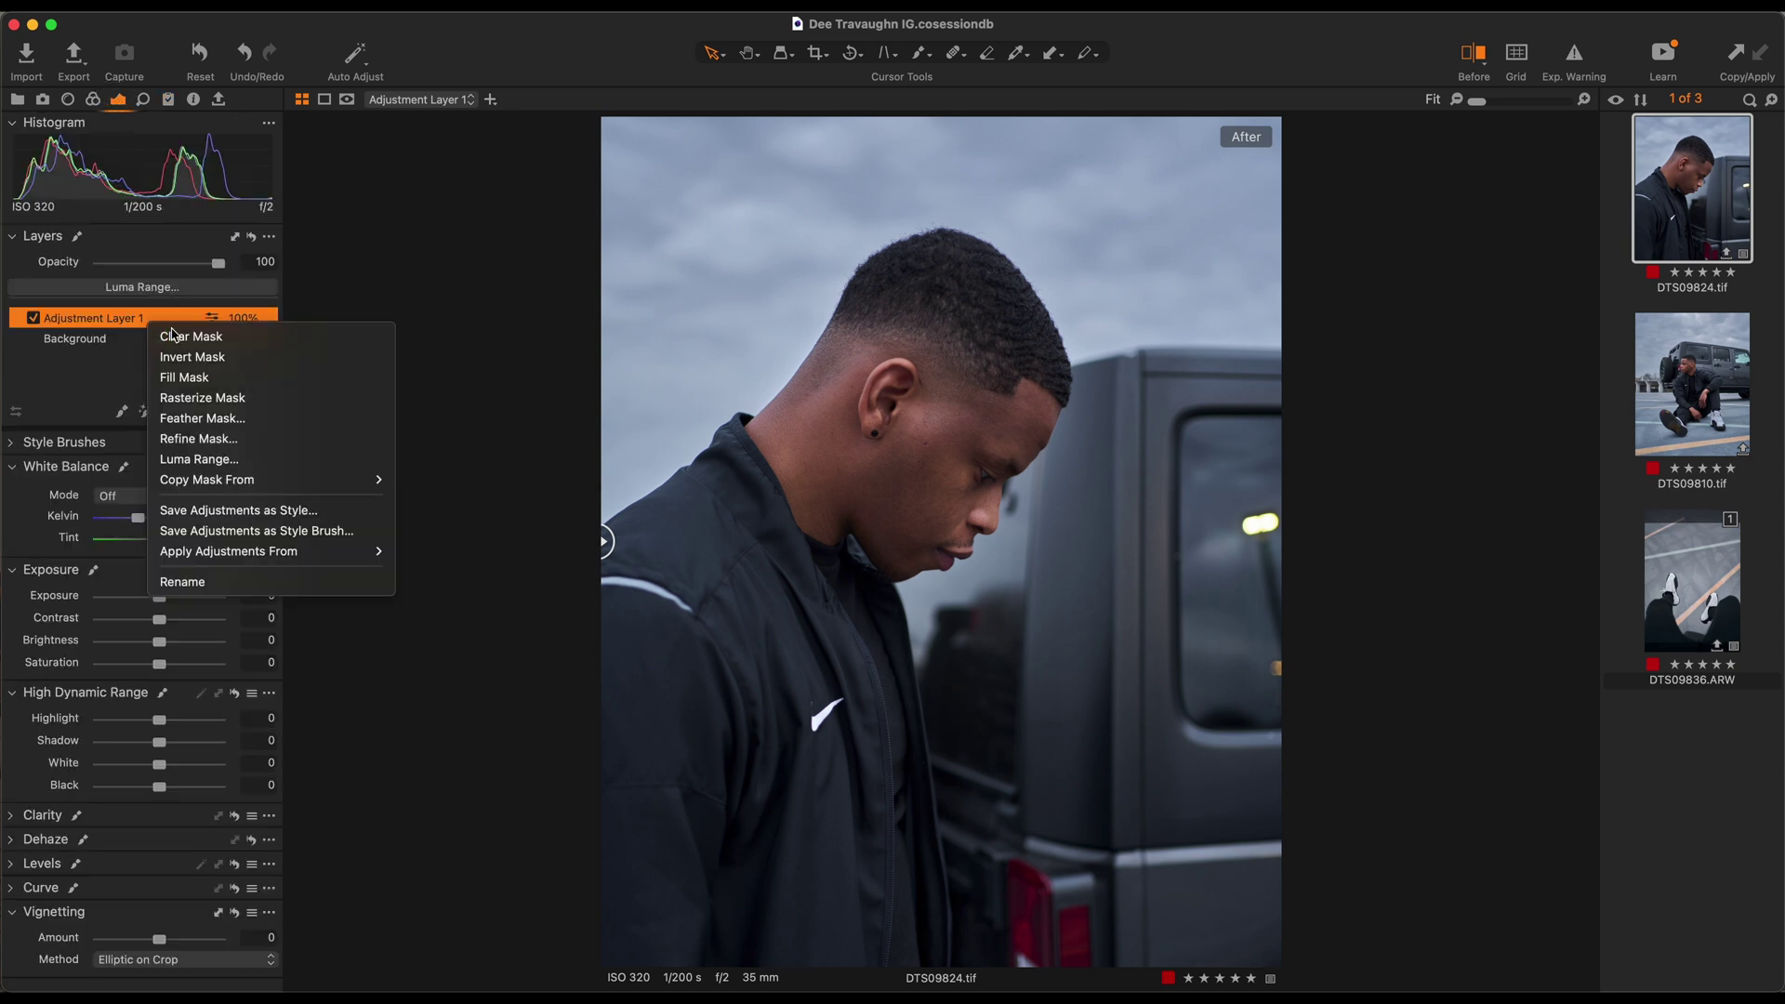
mouse_move(277, 549)
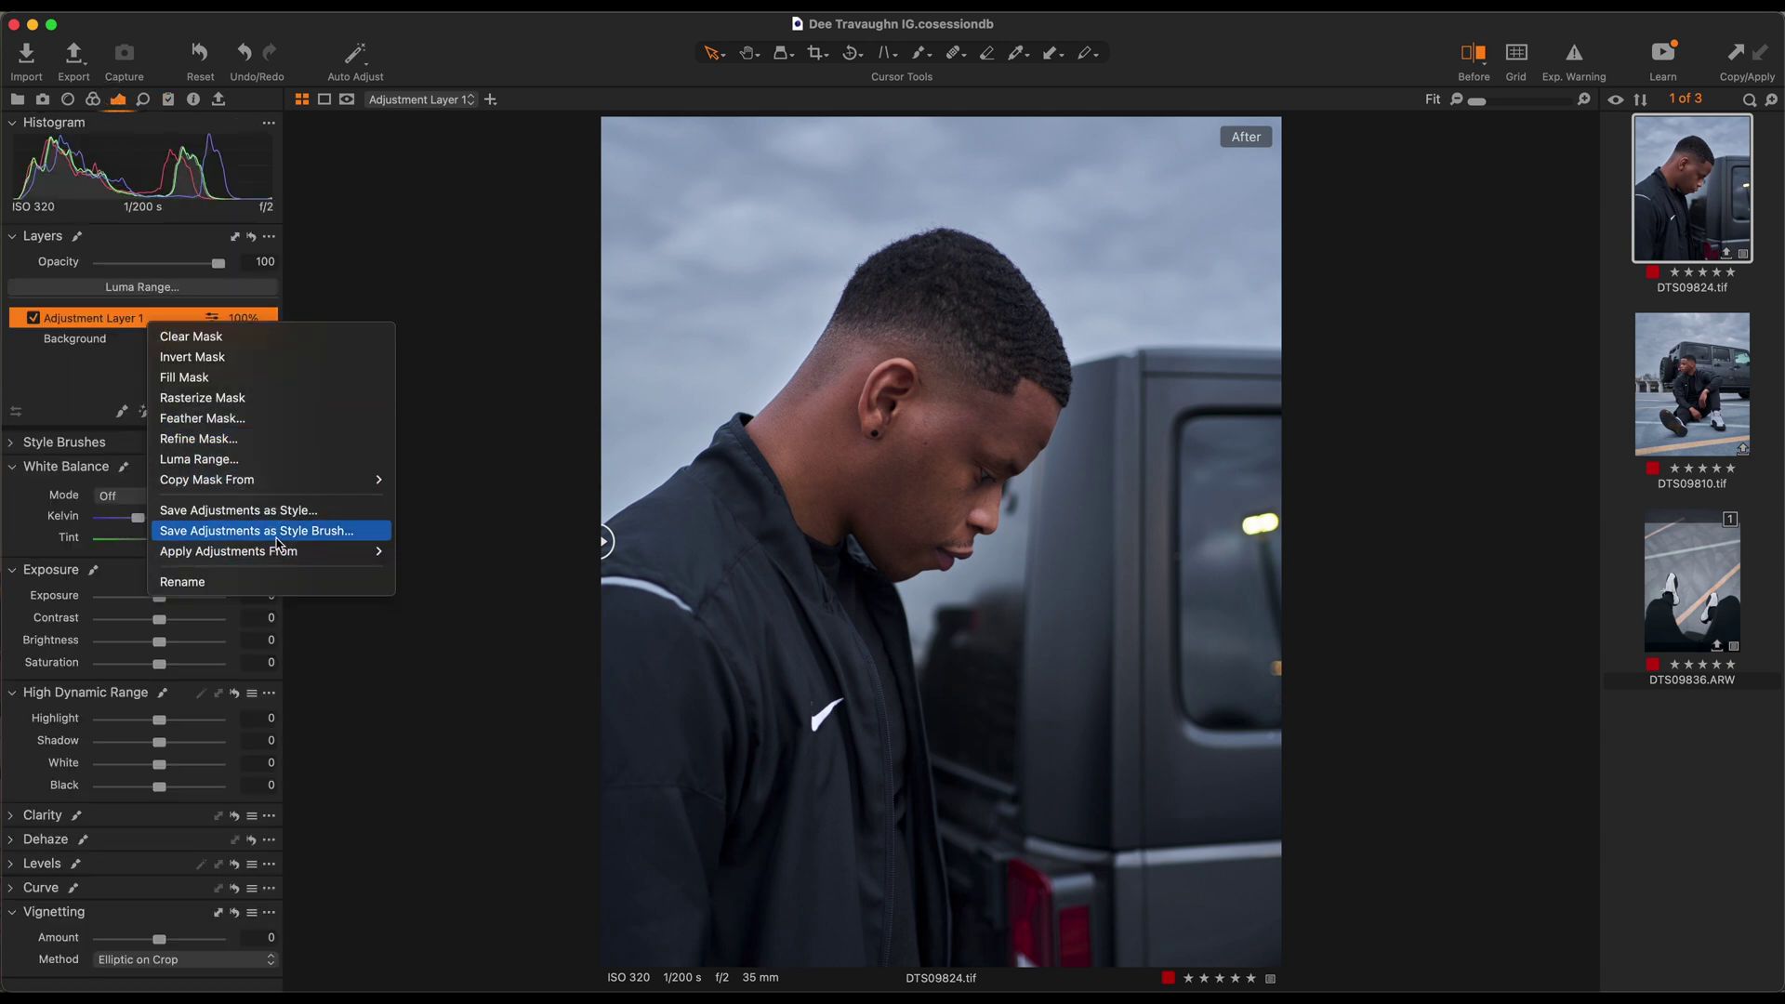
mouse_move(457, 556)
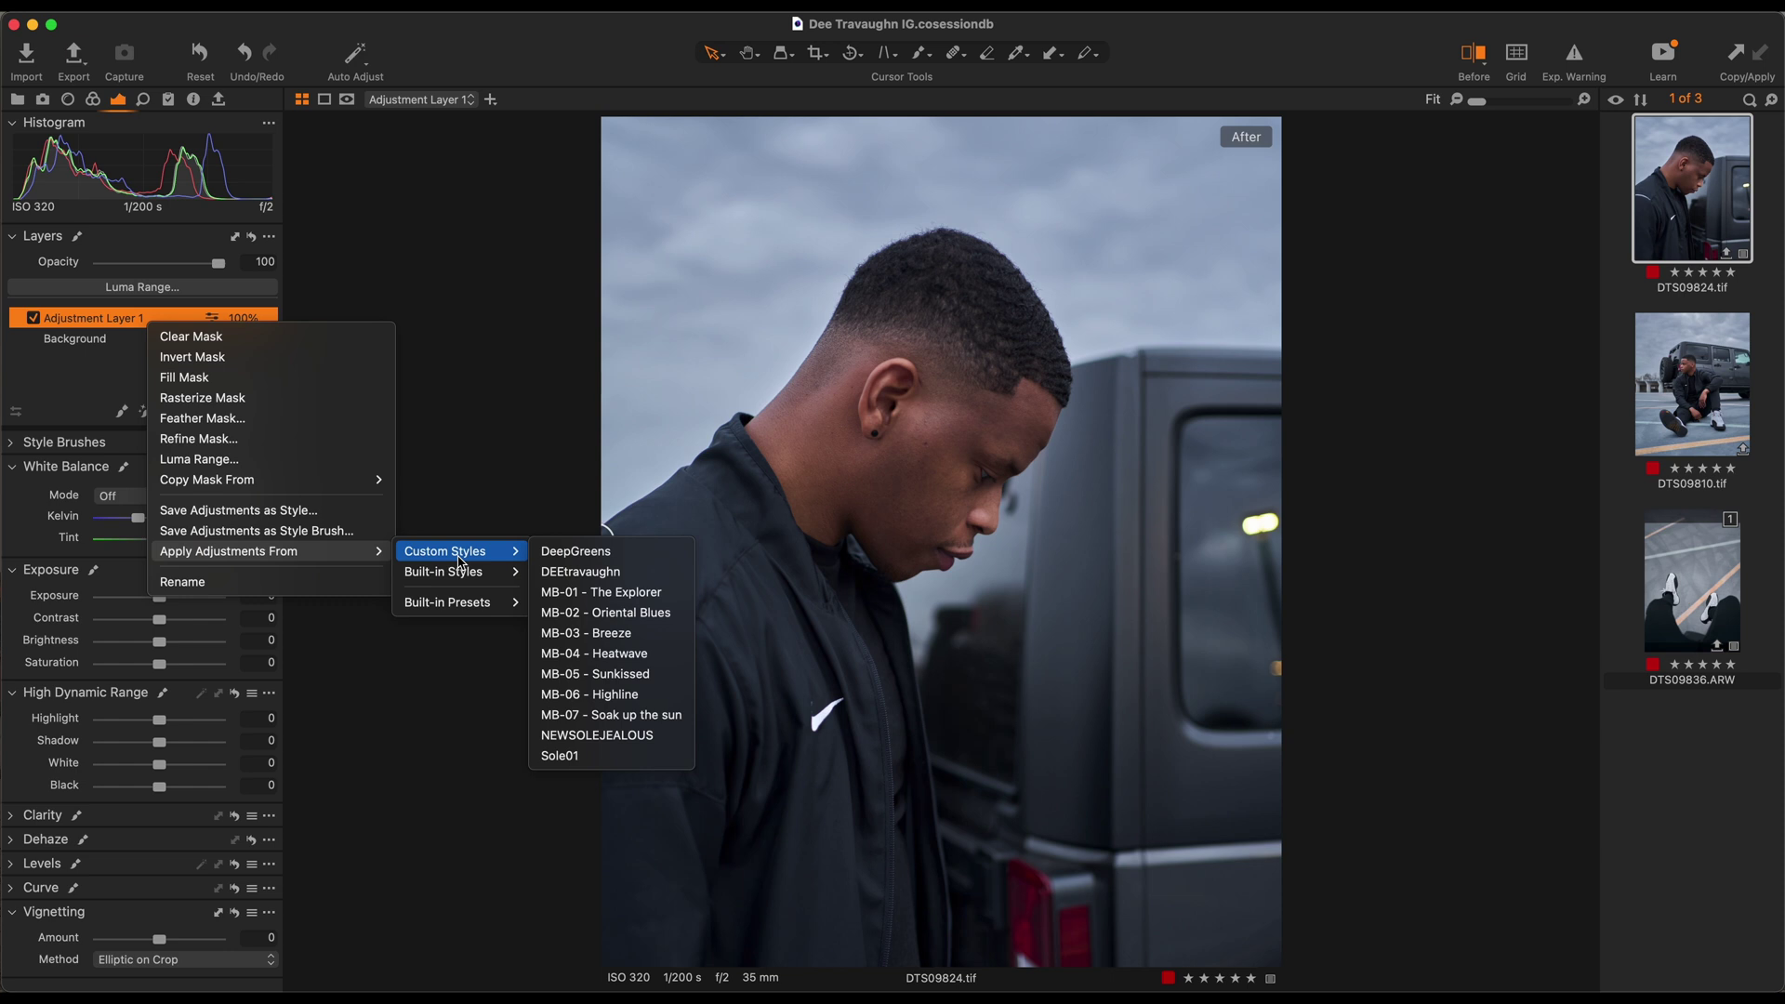
click(580, 571)
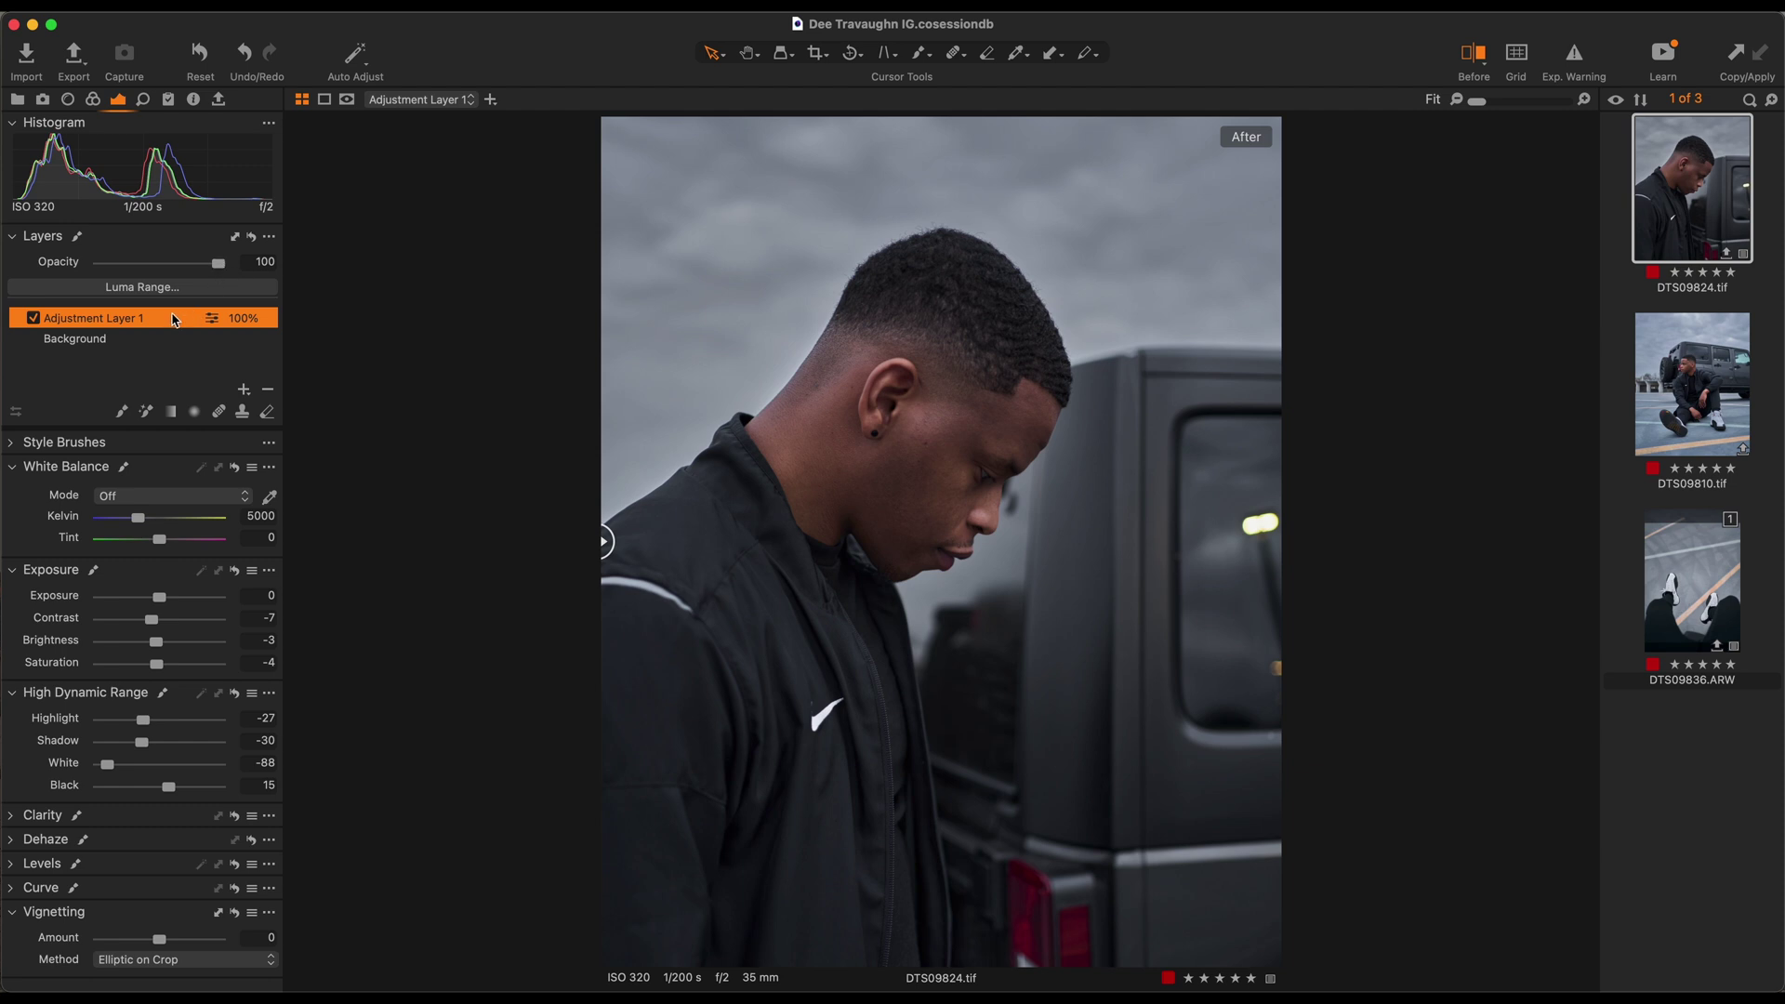
drag(218, 267, 160, 279)
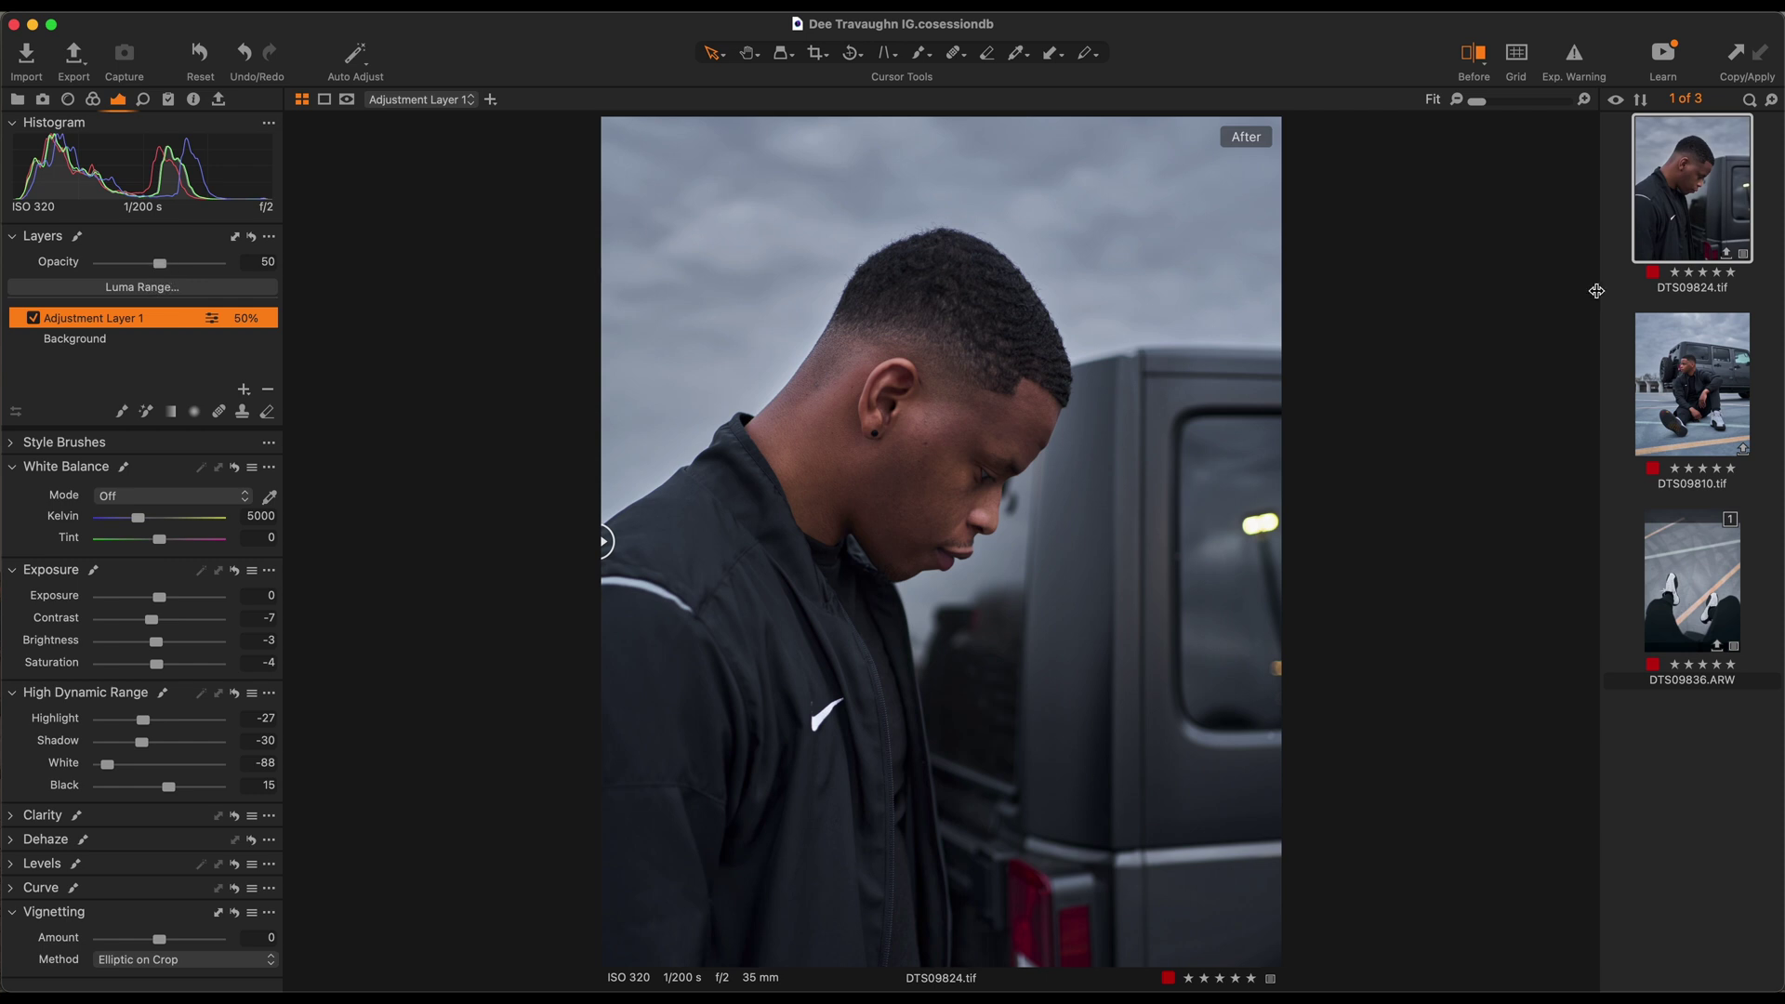
click(1691, 378)
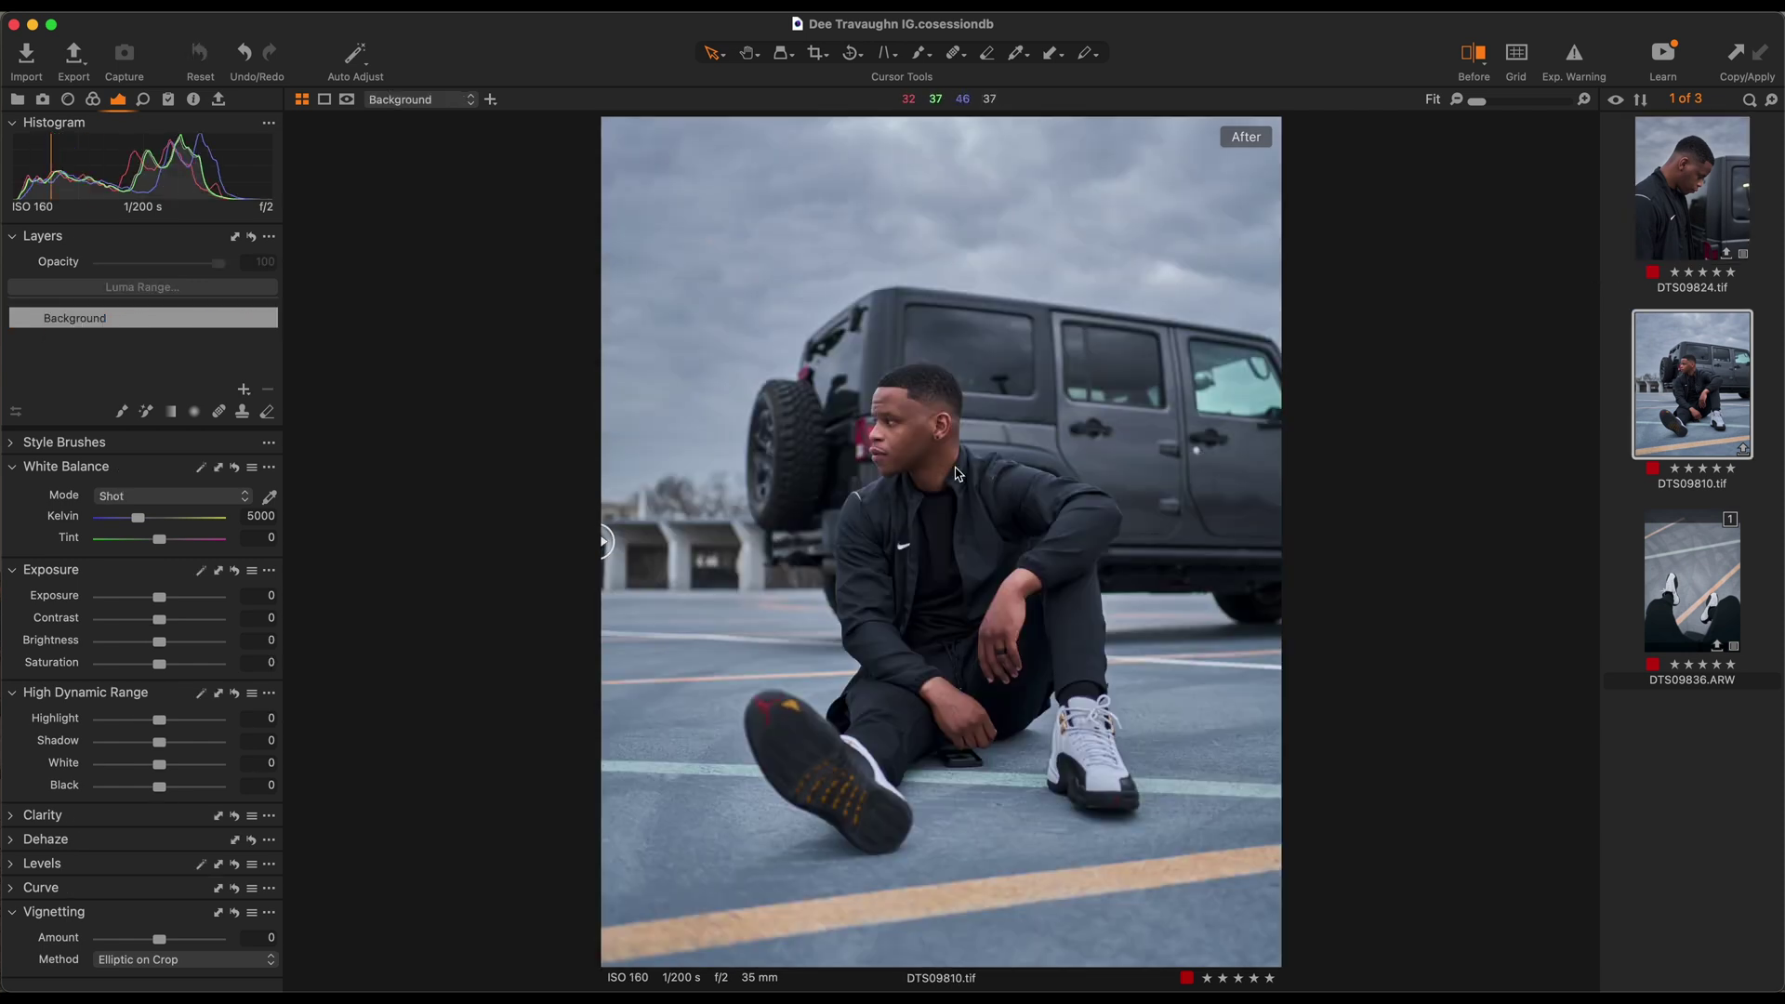
Apply the saved custom style on a new filled adjustment layer to DTS09810.tif, then open DTS09836.ARW.
click(244, 394)
click(293, 423)
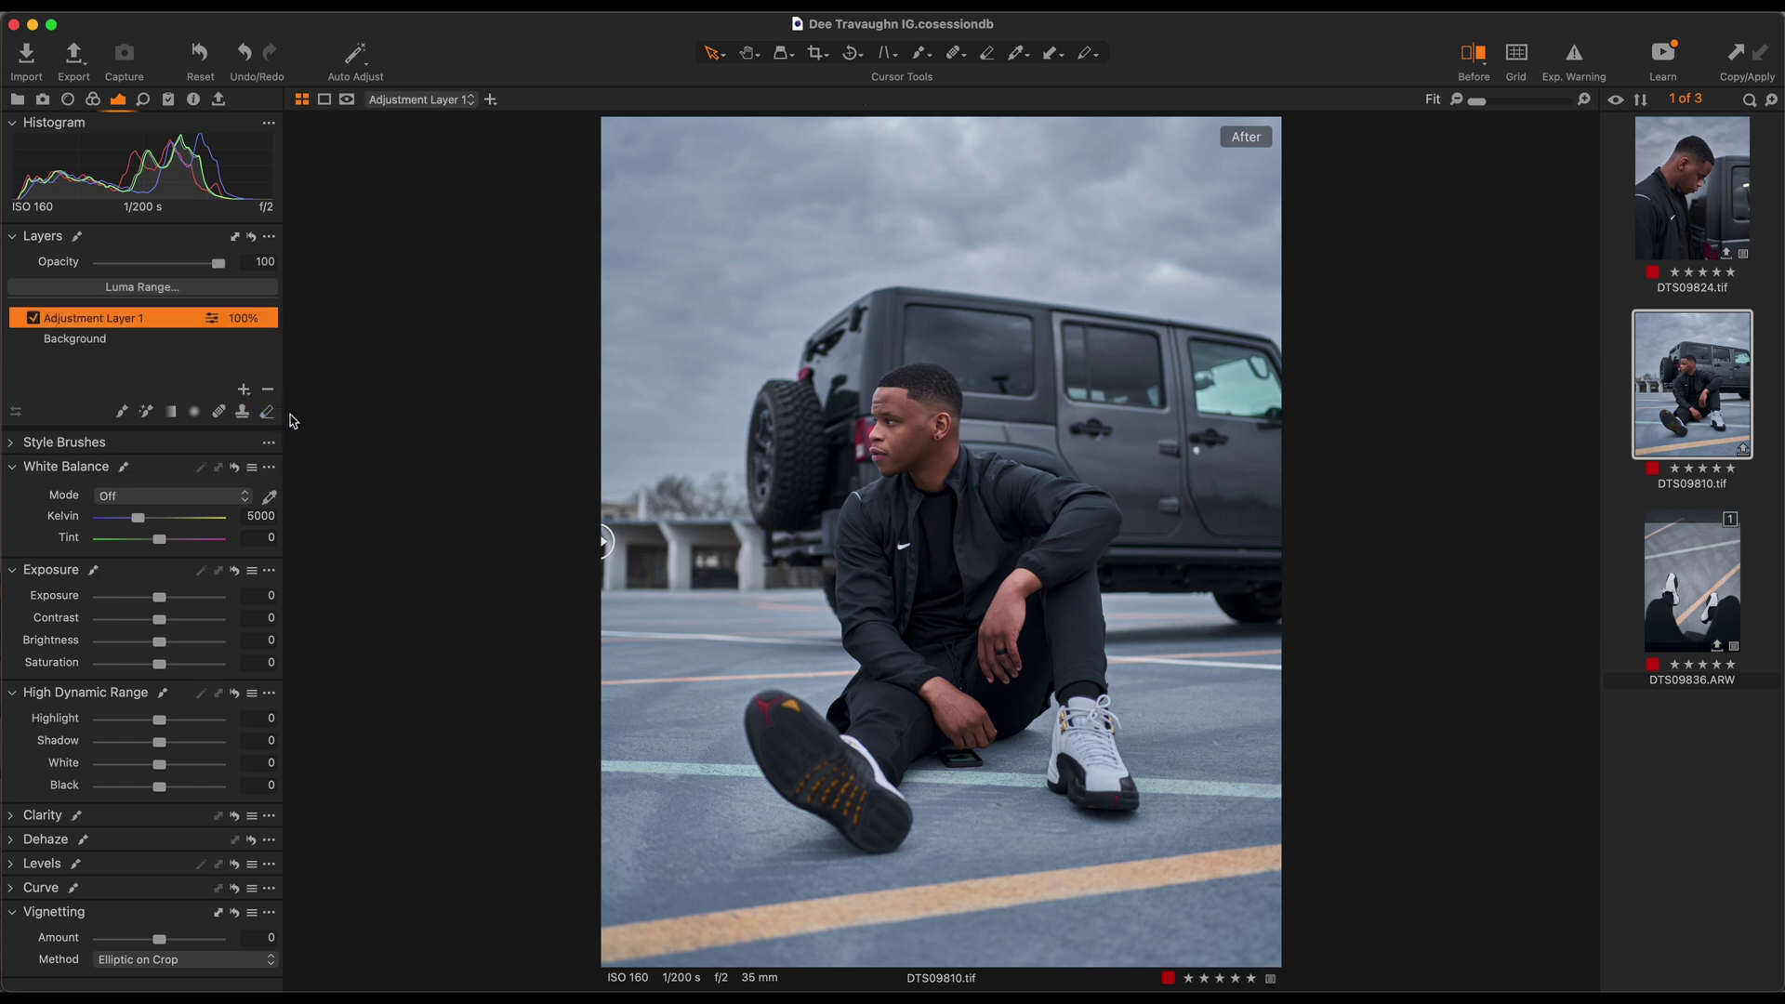
right_click(167, 321)
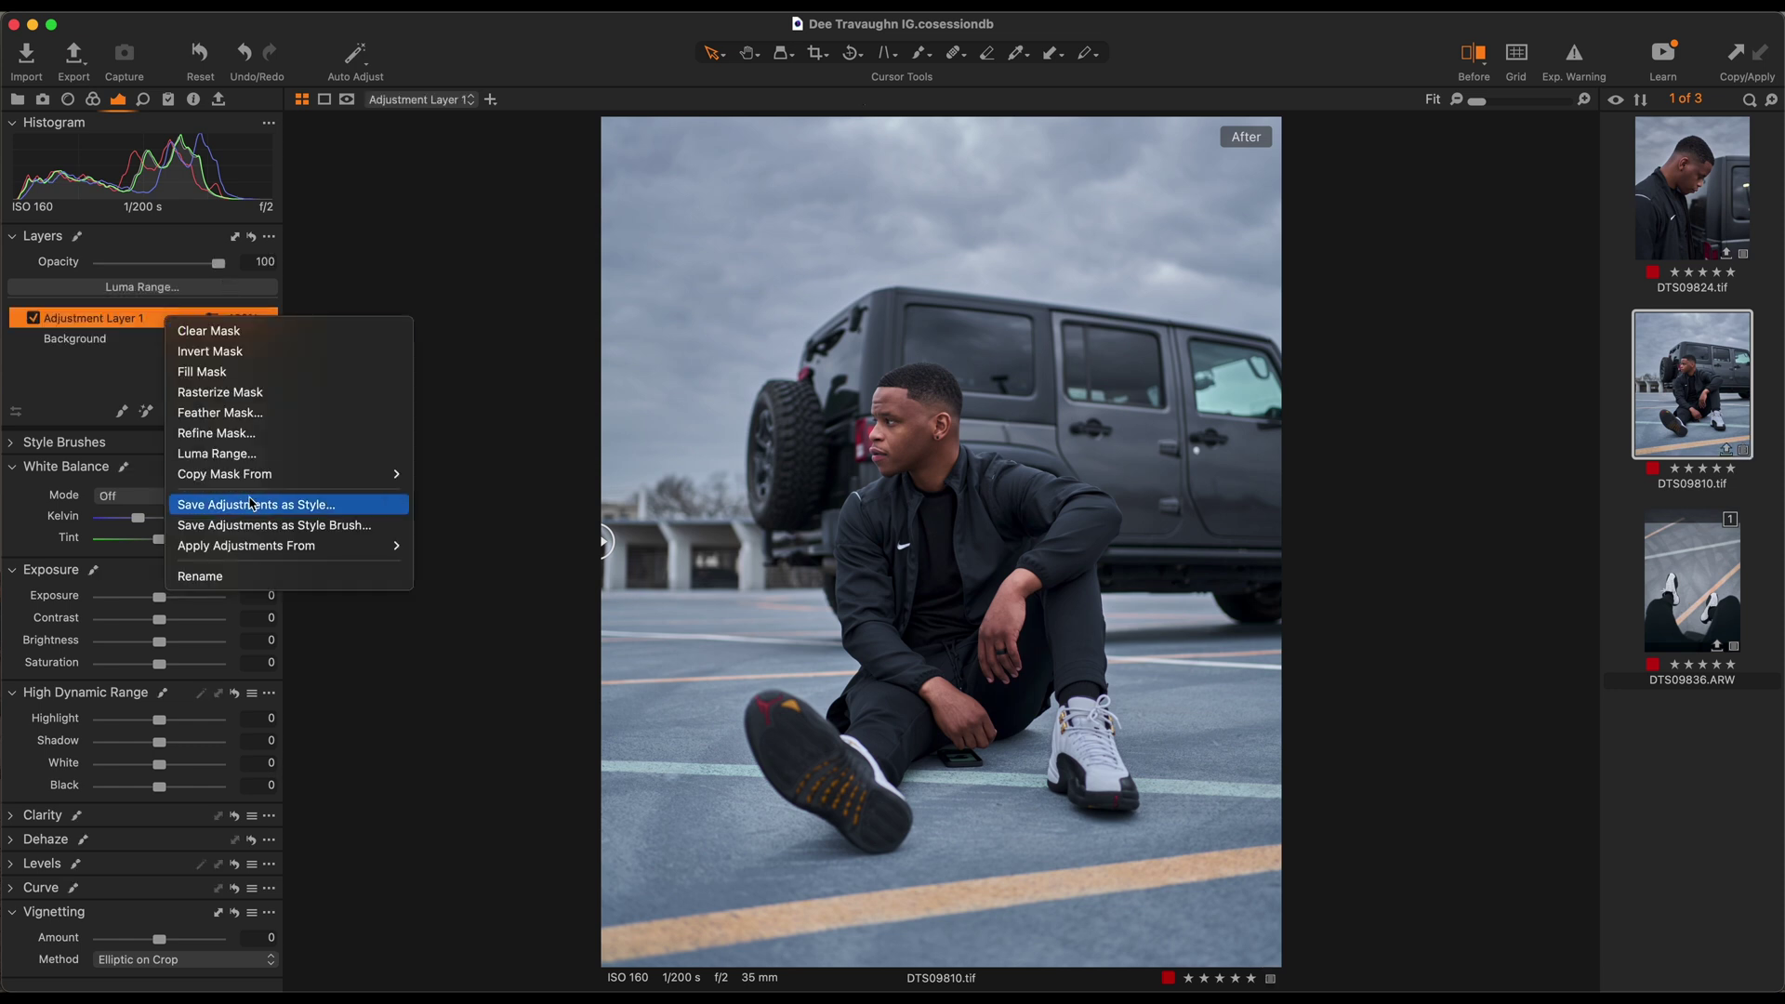
mouse_move(251, 549)
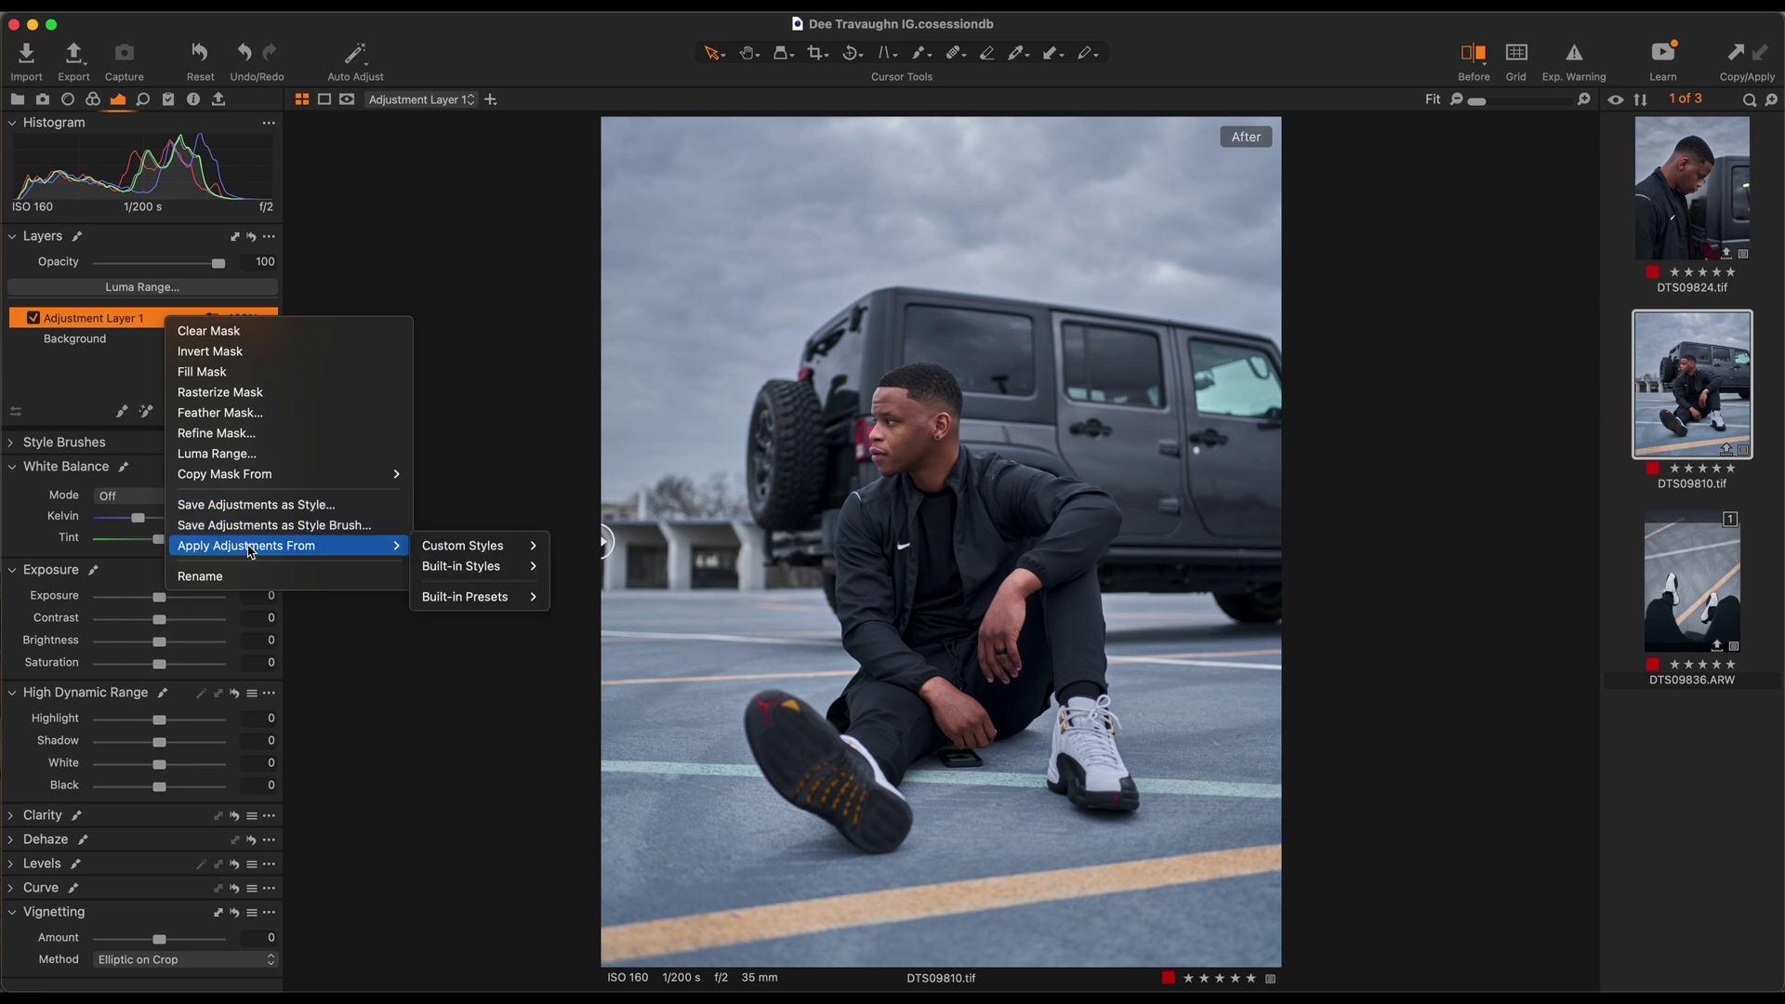
mouse_move(418, 554)
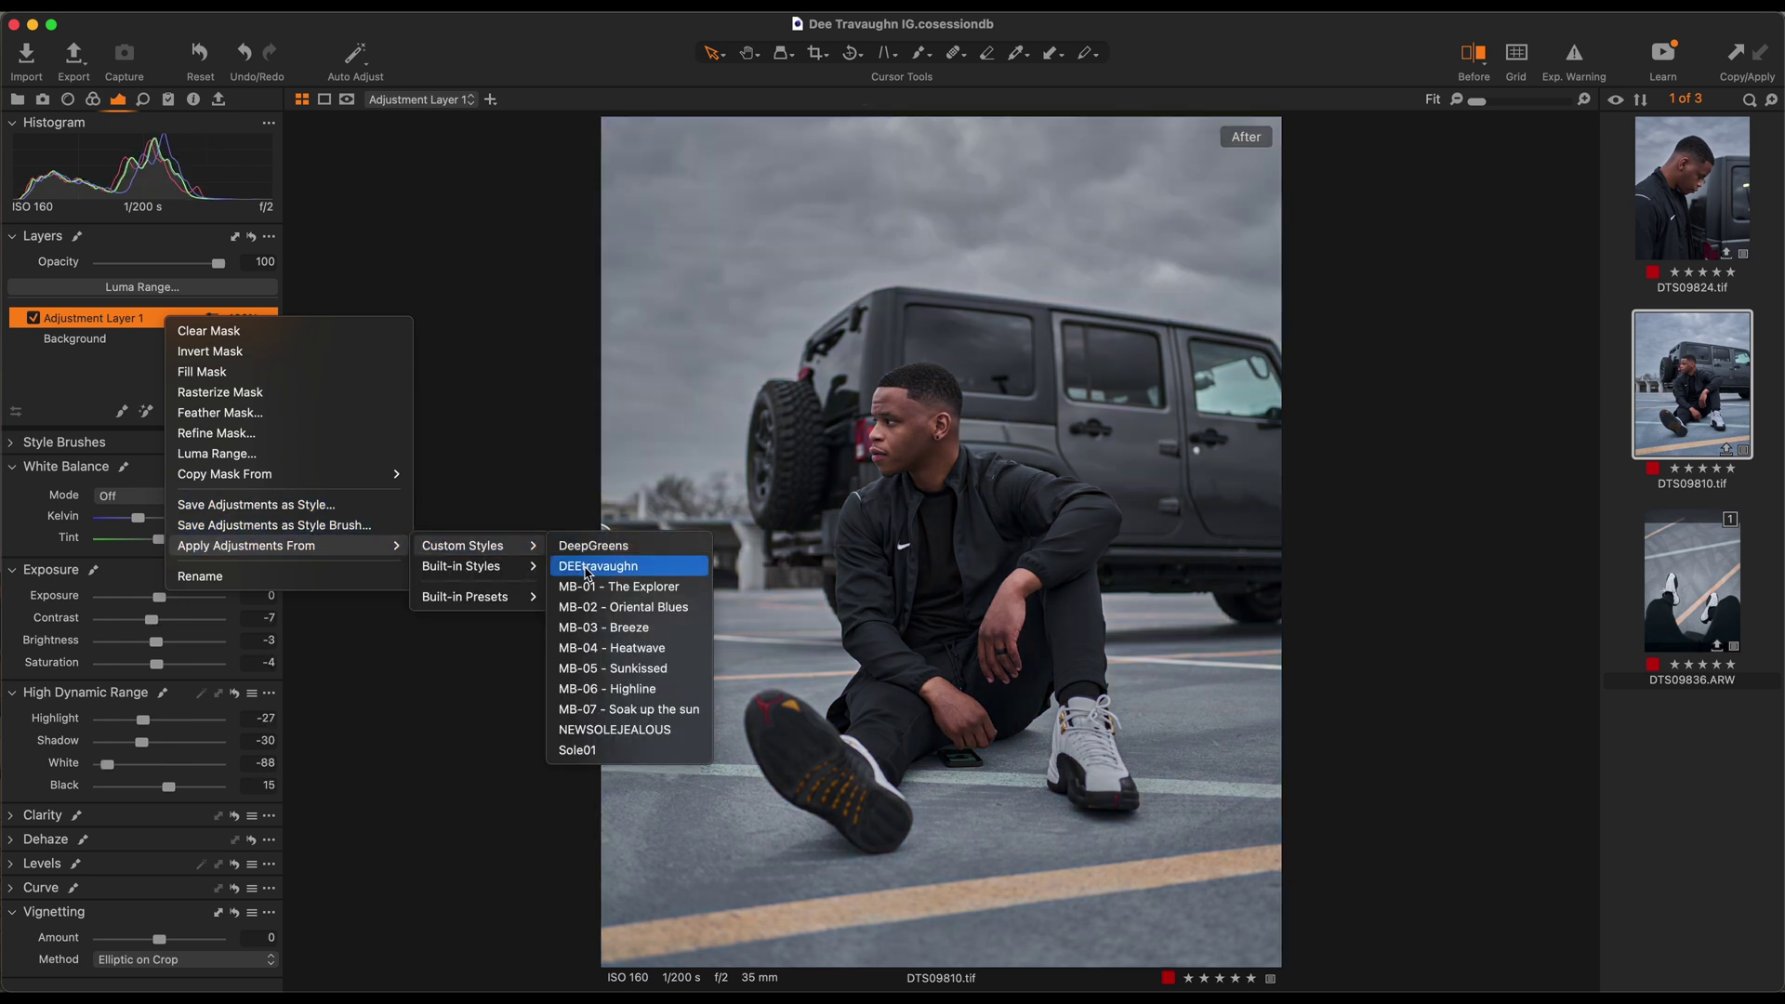
click(585, 569)
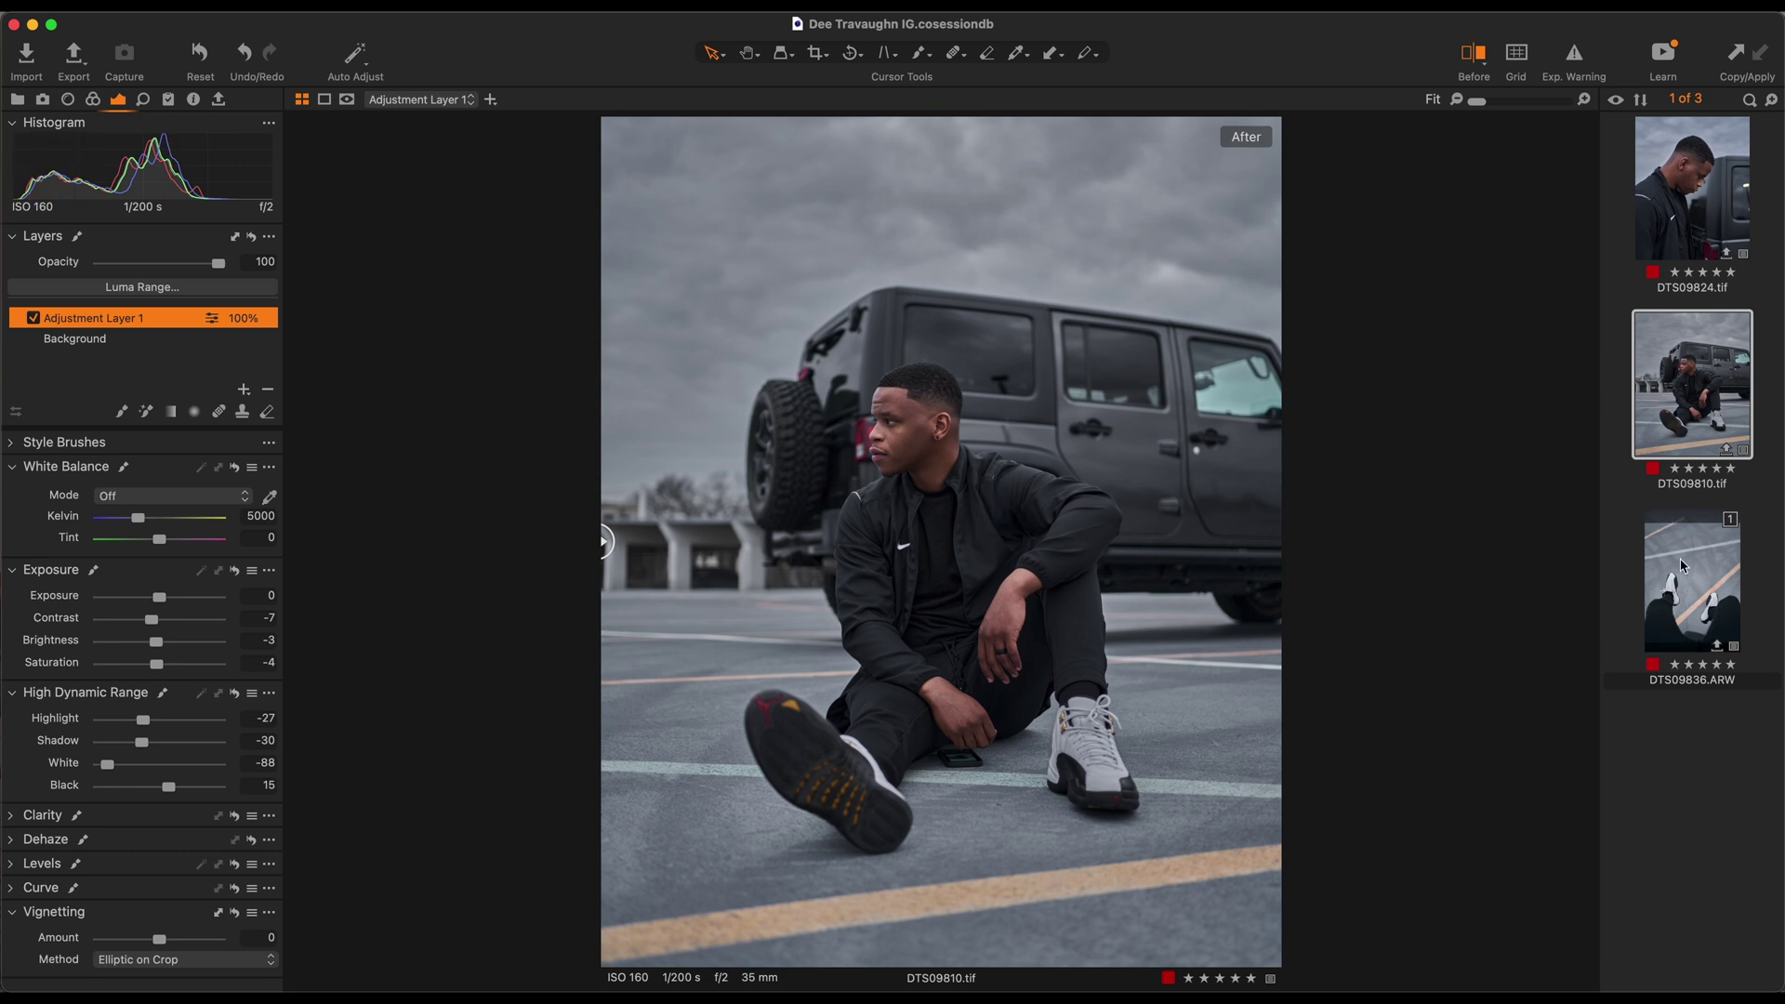
click(1681, 562)
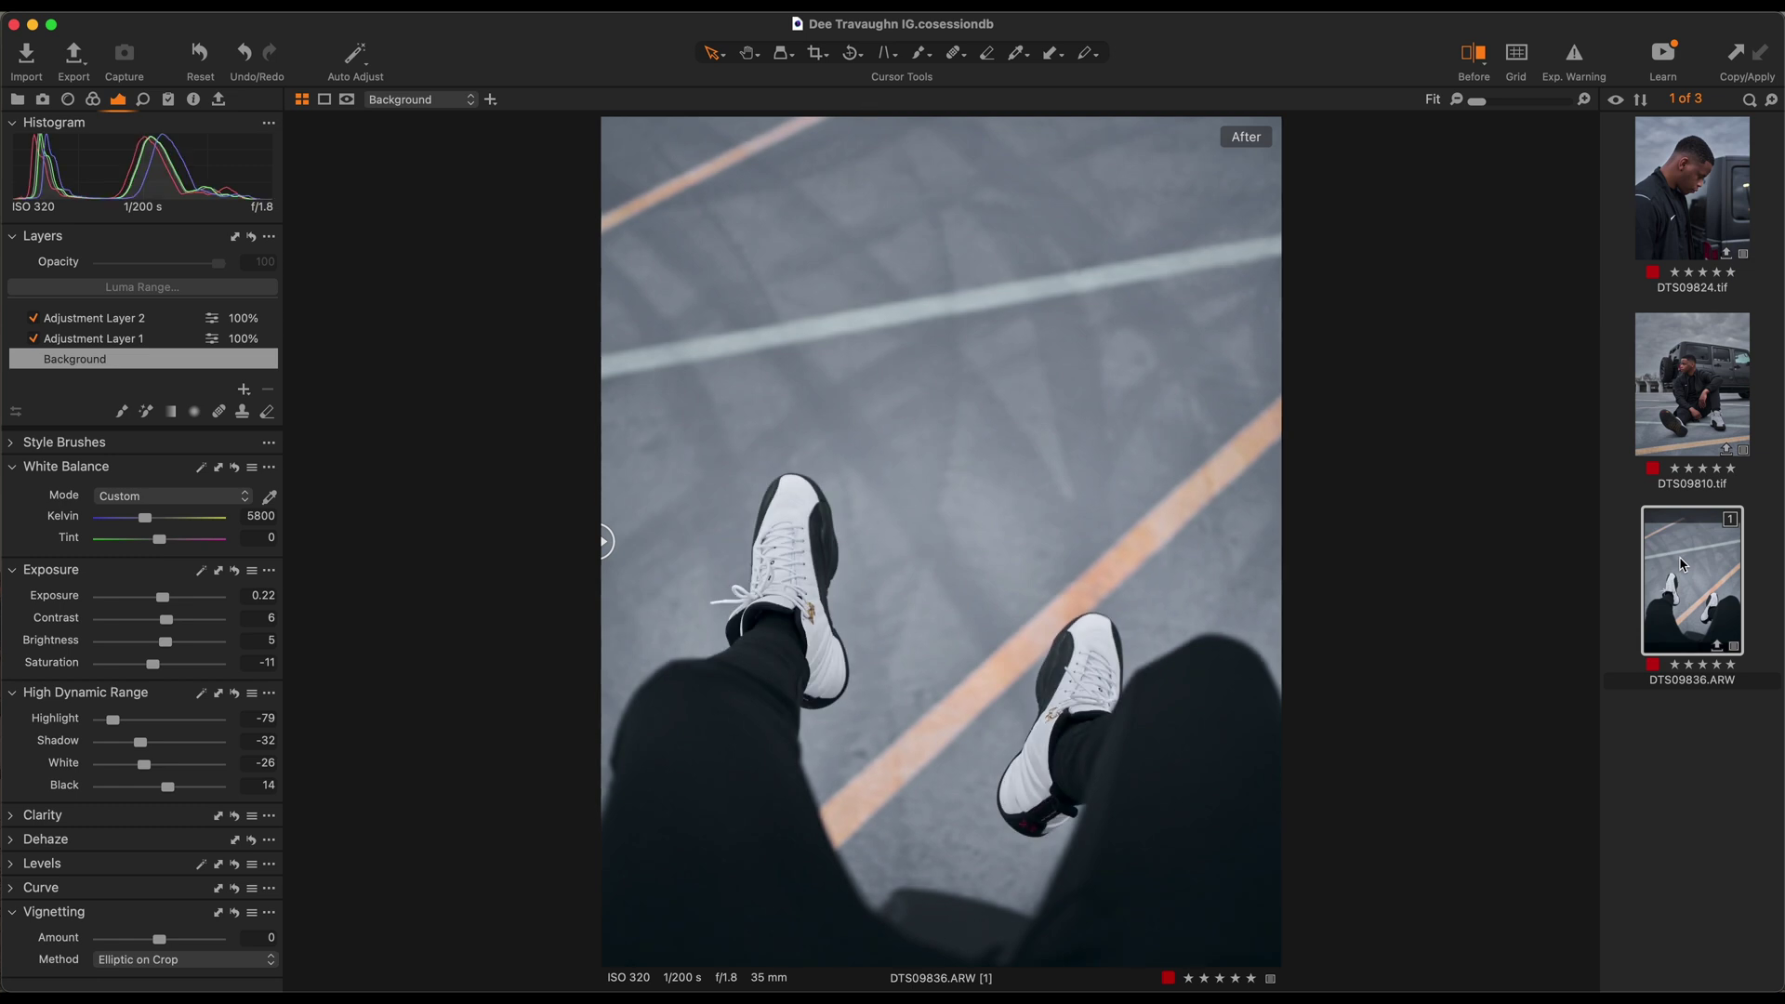
Reset DTS09836.ARW, test the custom style applied directly, then remove it again.
click(208, 52)
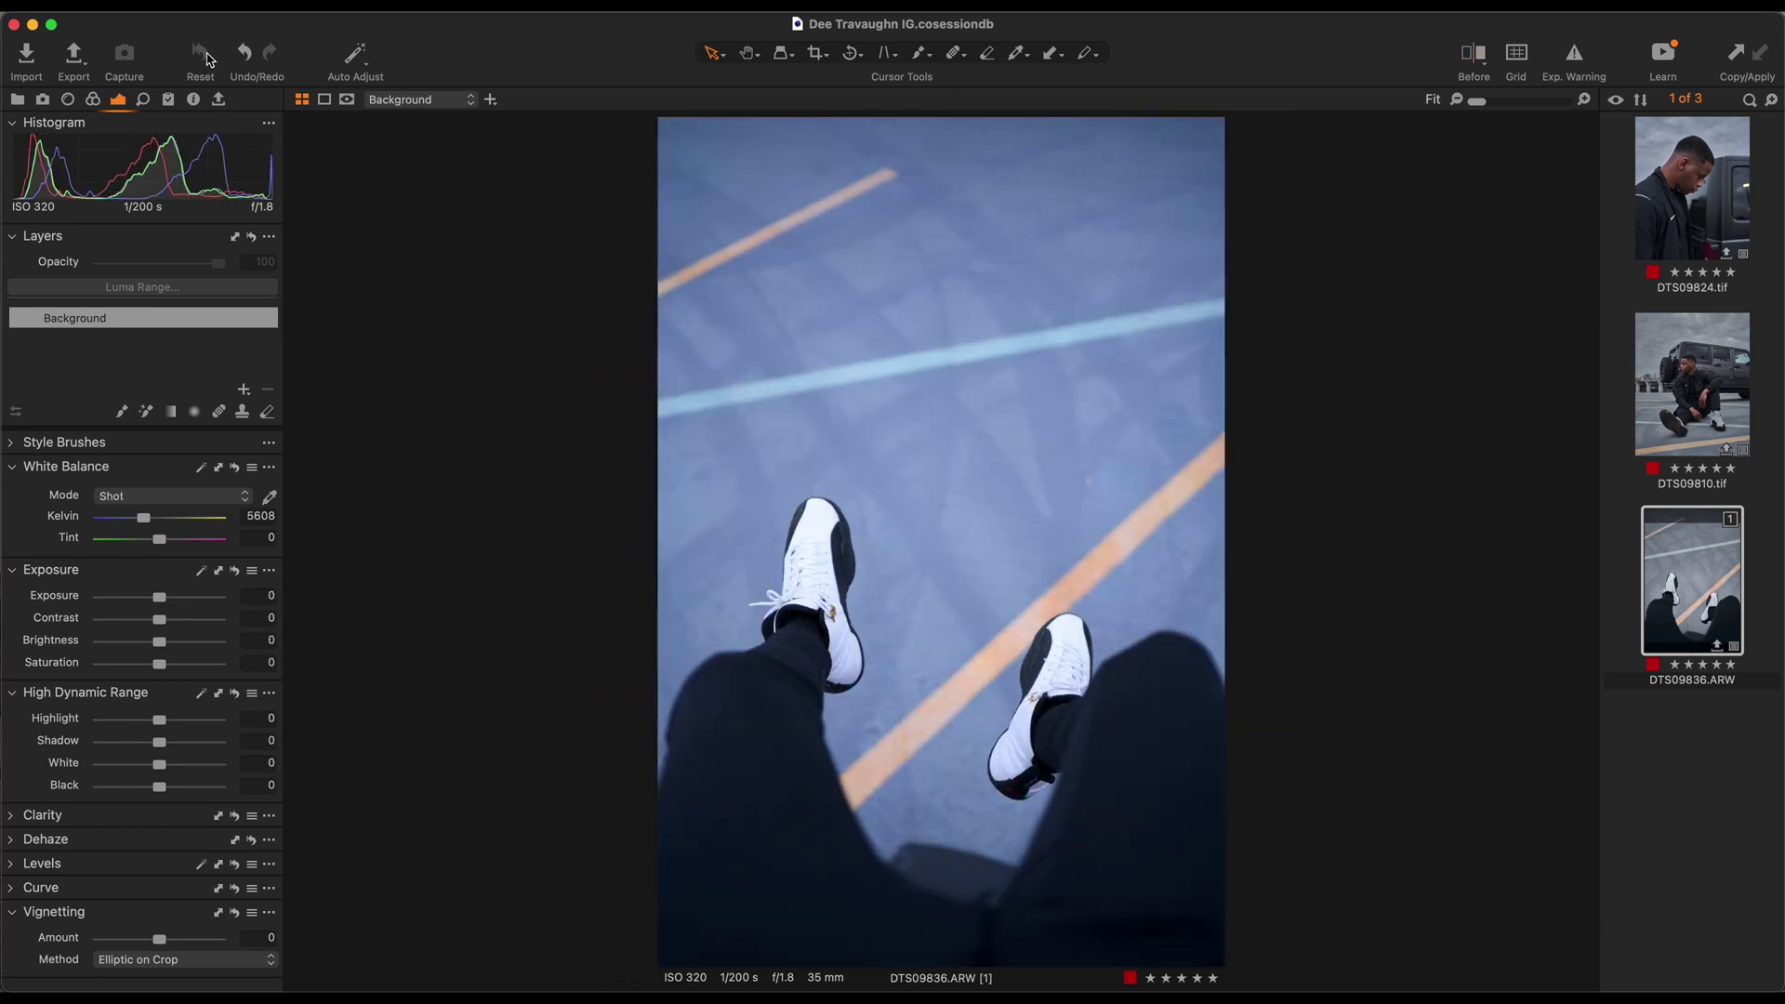
click(167, 99)
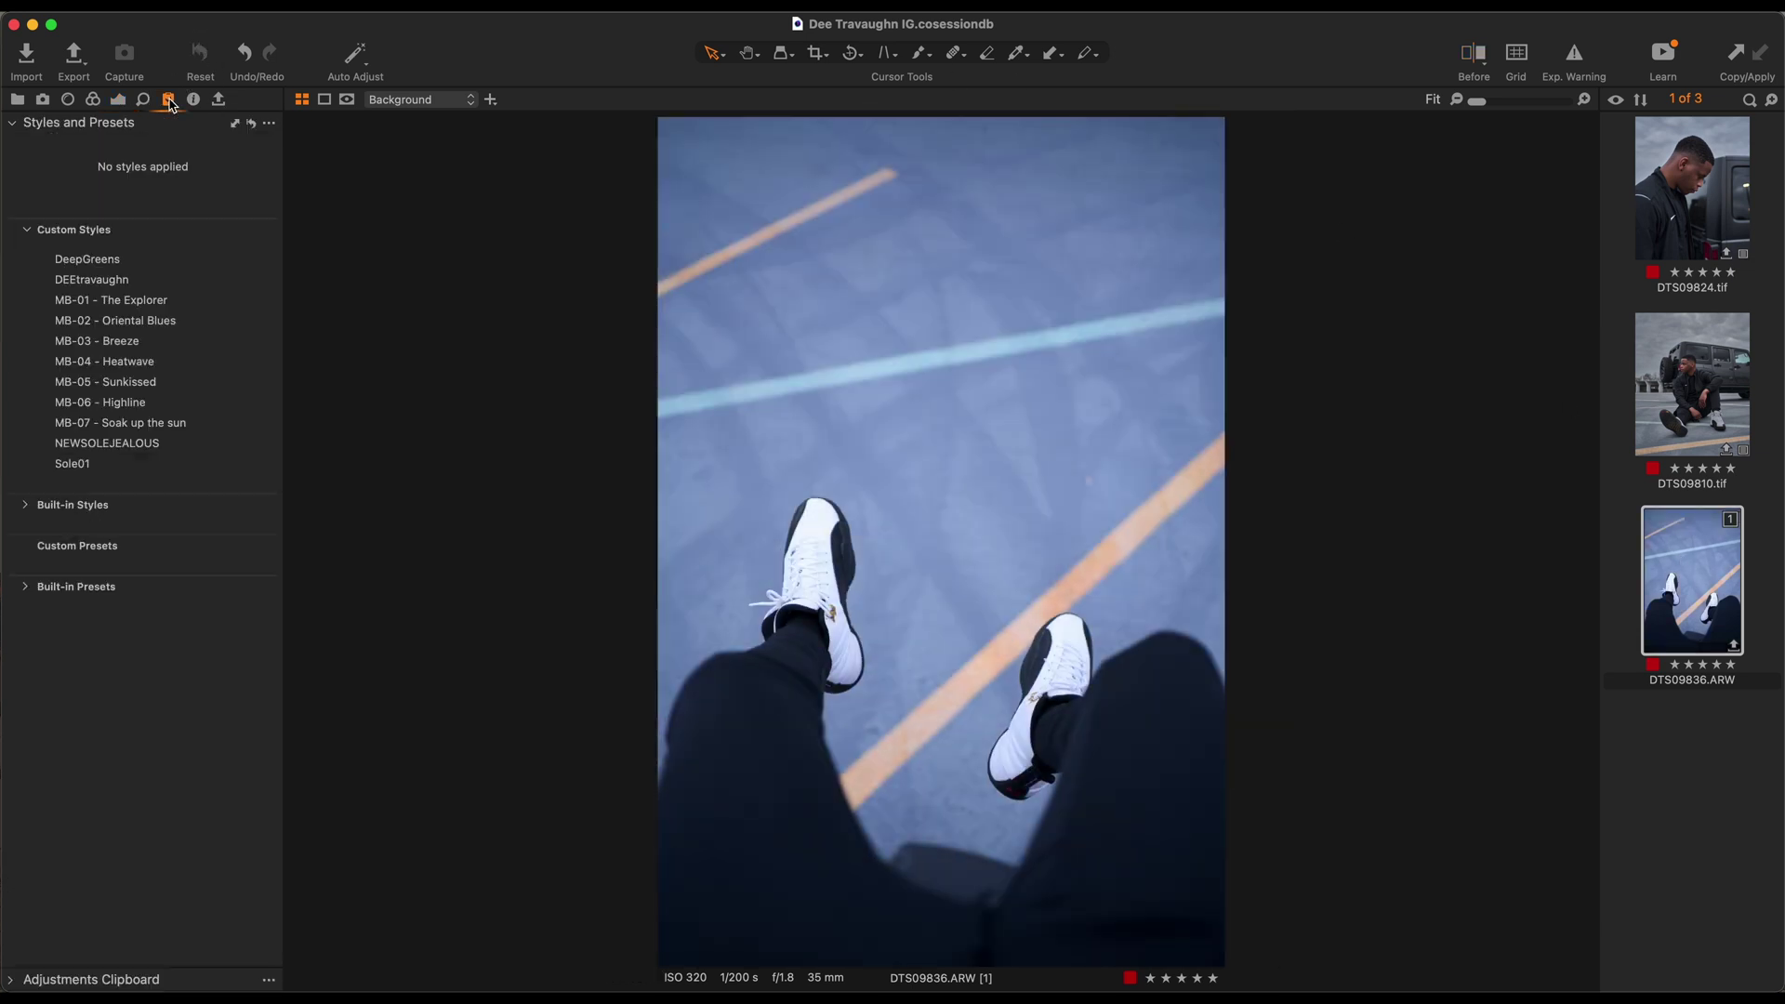
click(112, 287)
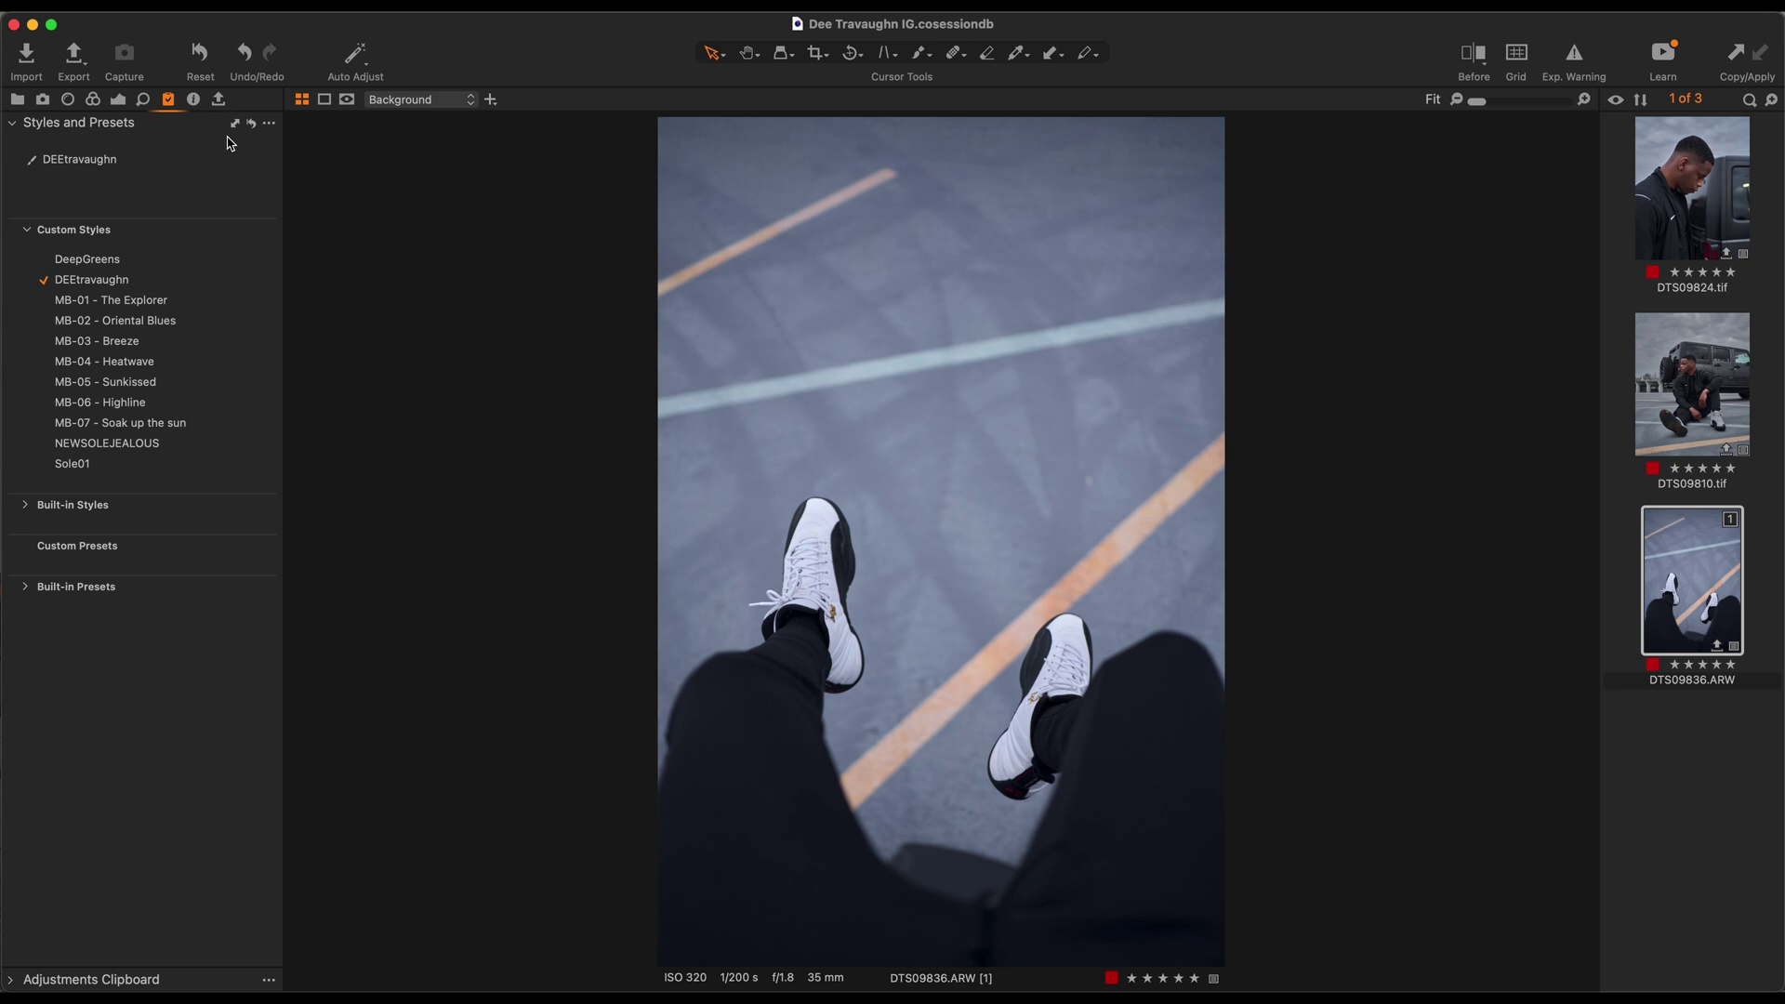
click(121, 100)
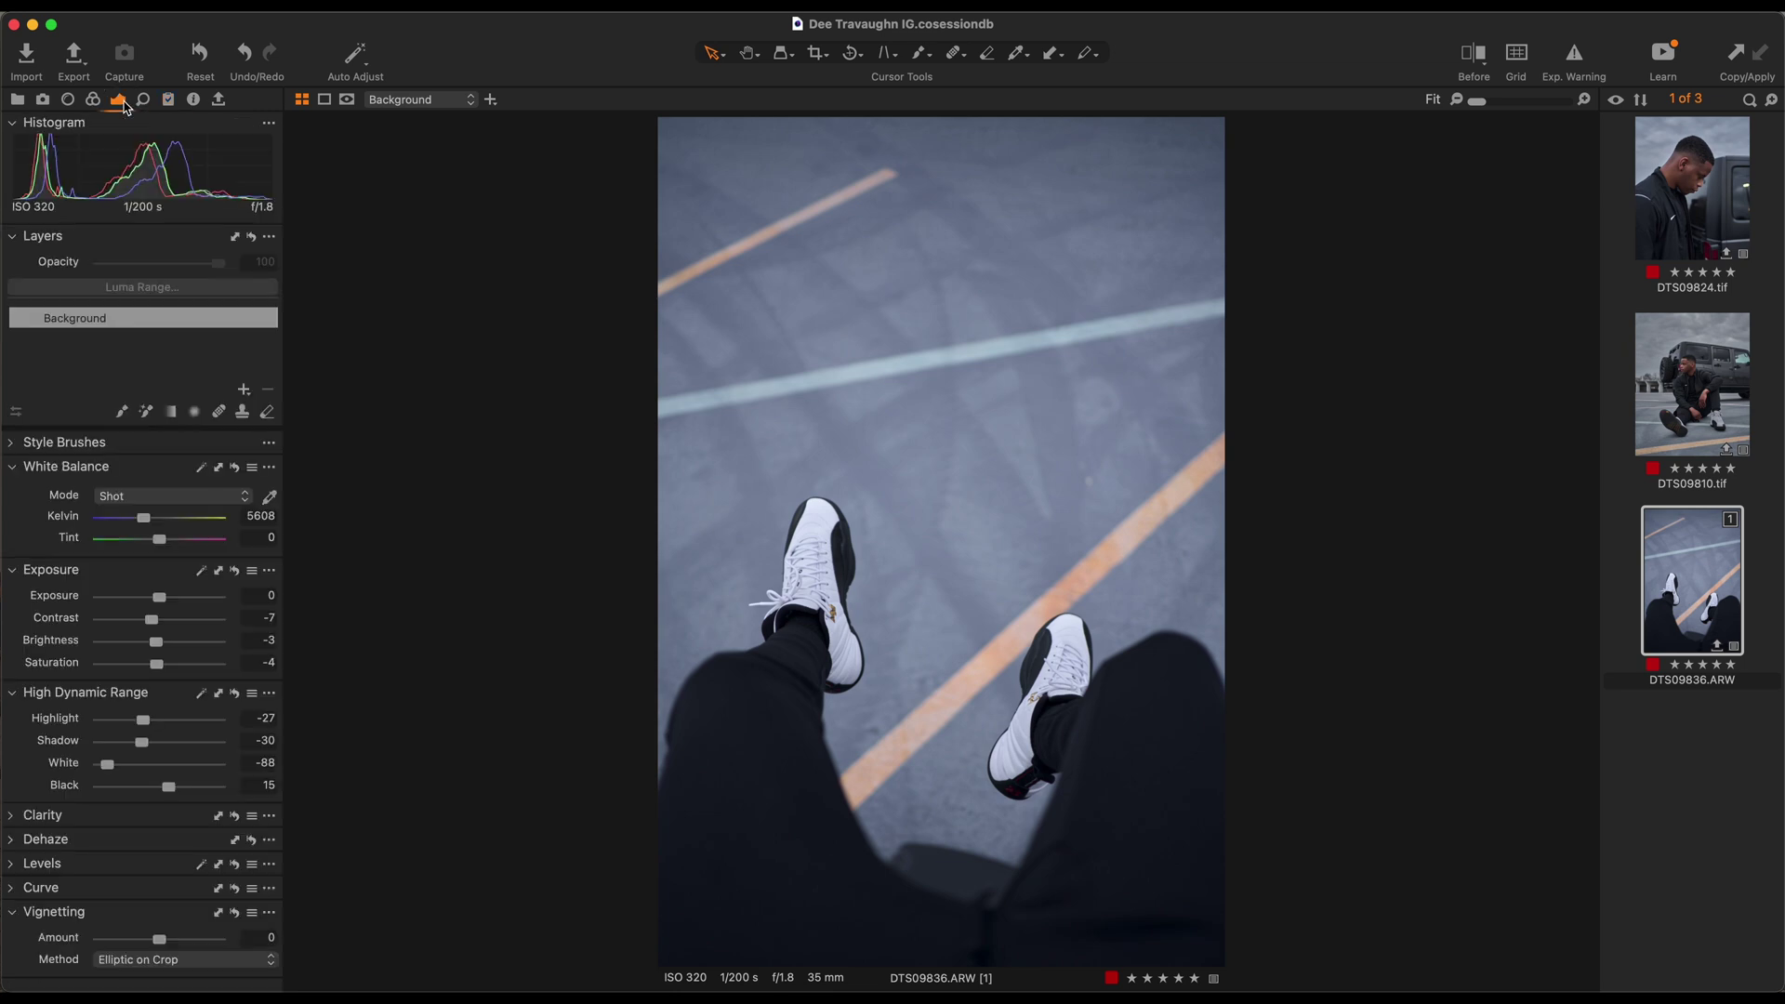
click(168, 100)
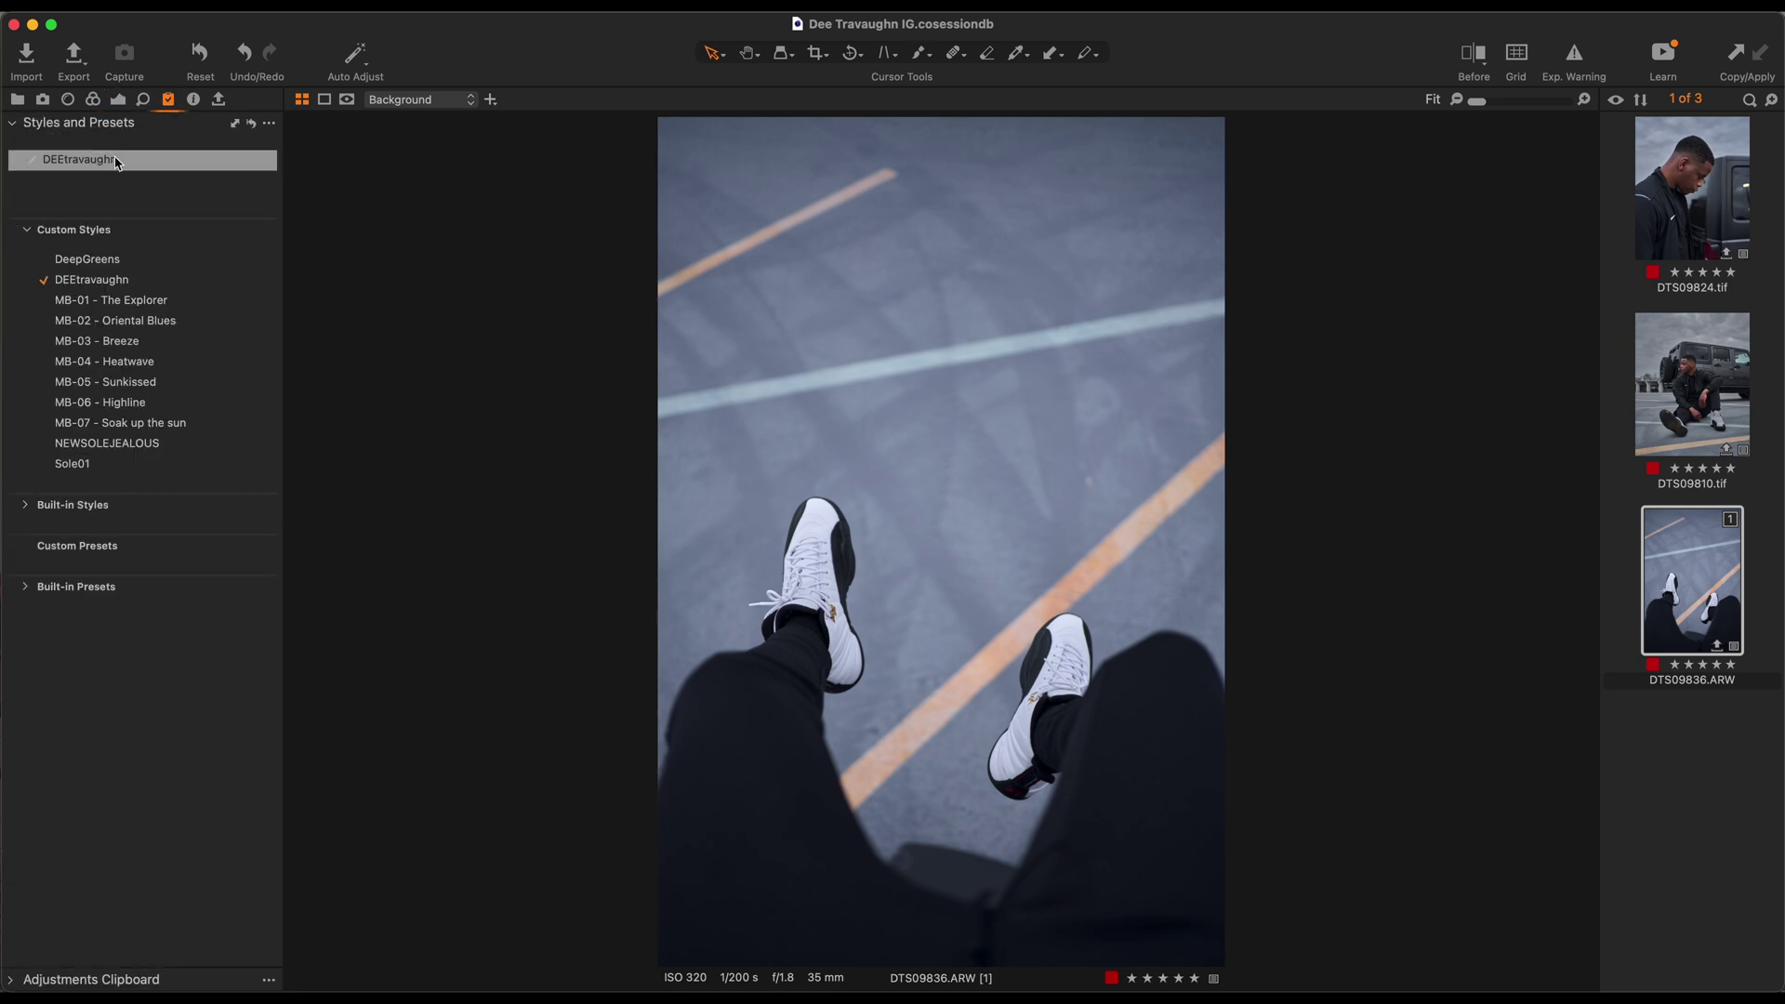
click(137, 172)
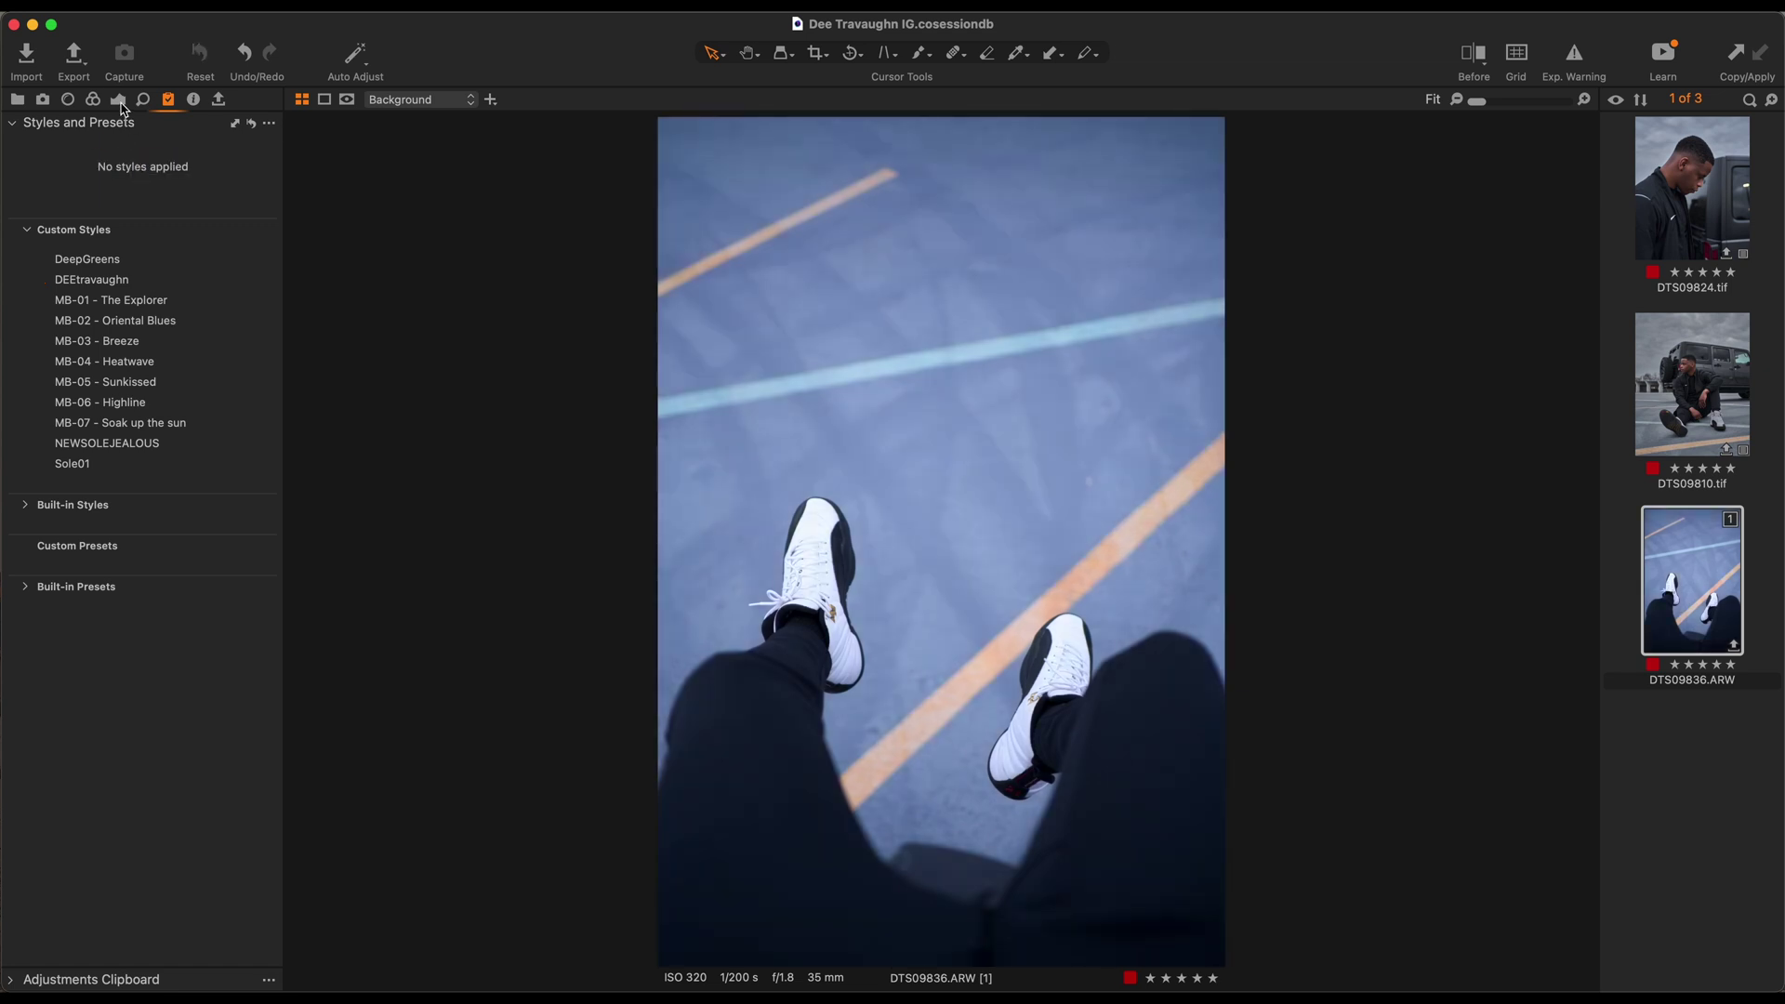
click(119, 100)
Add a new filled adjustment layer and bring up its Apply Adjustments From custom styles list.
click(243, 389)
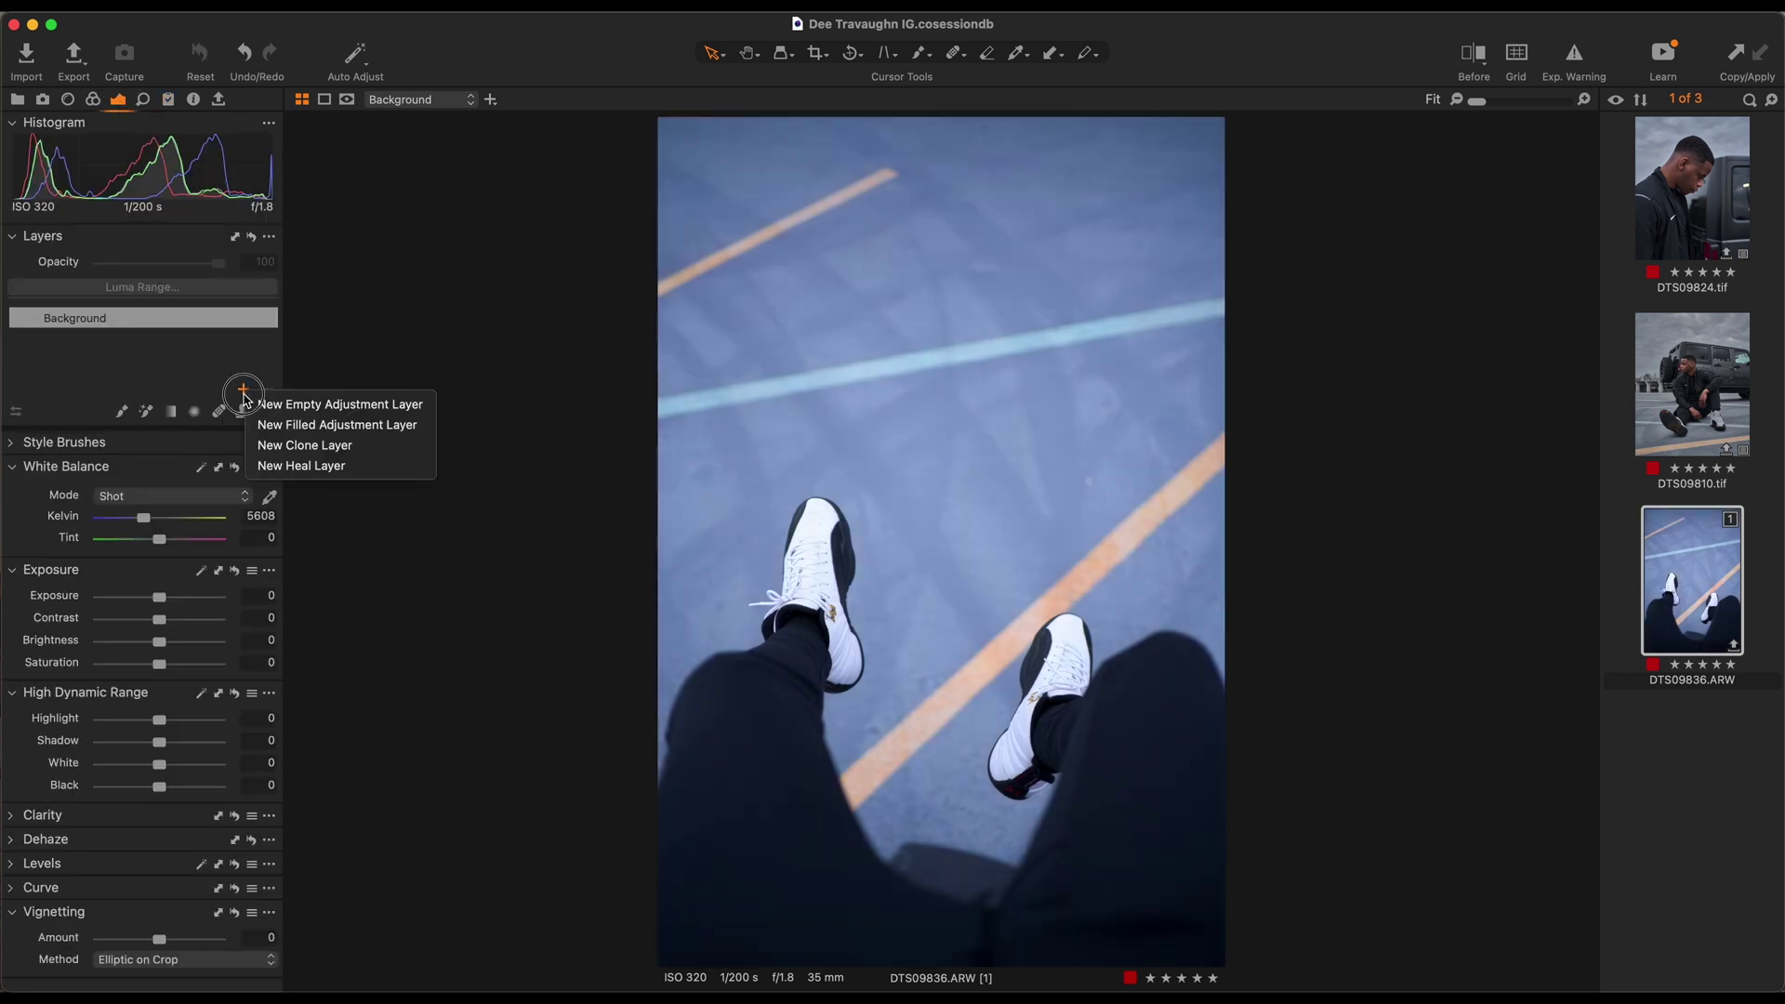
click(291, 423)
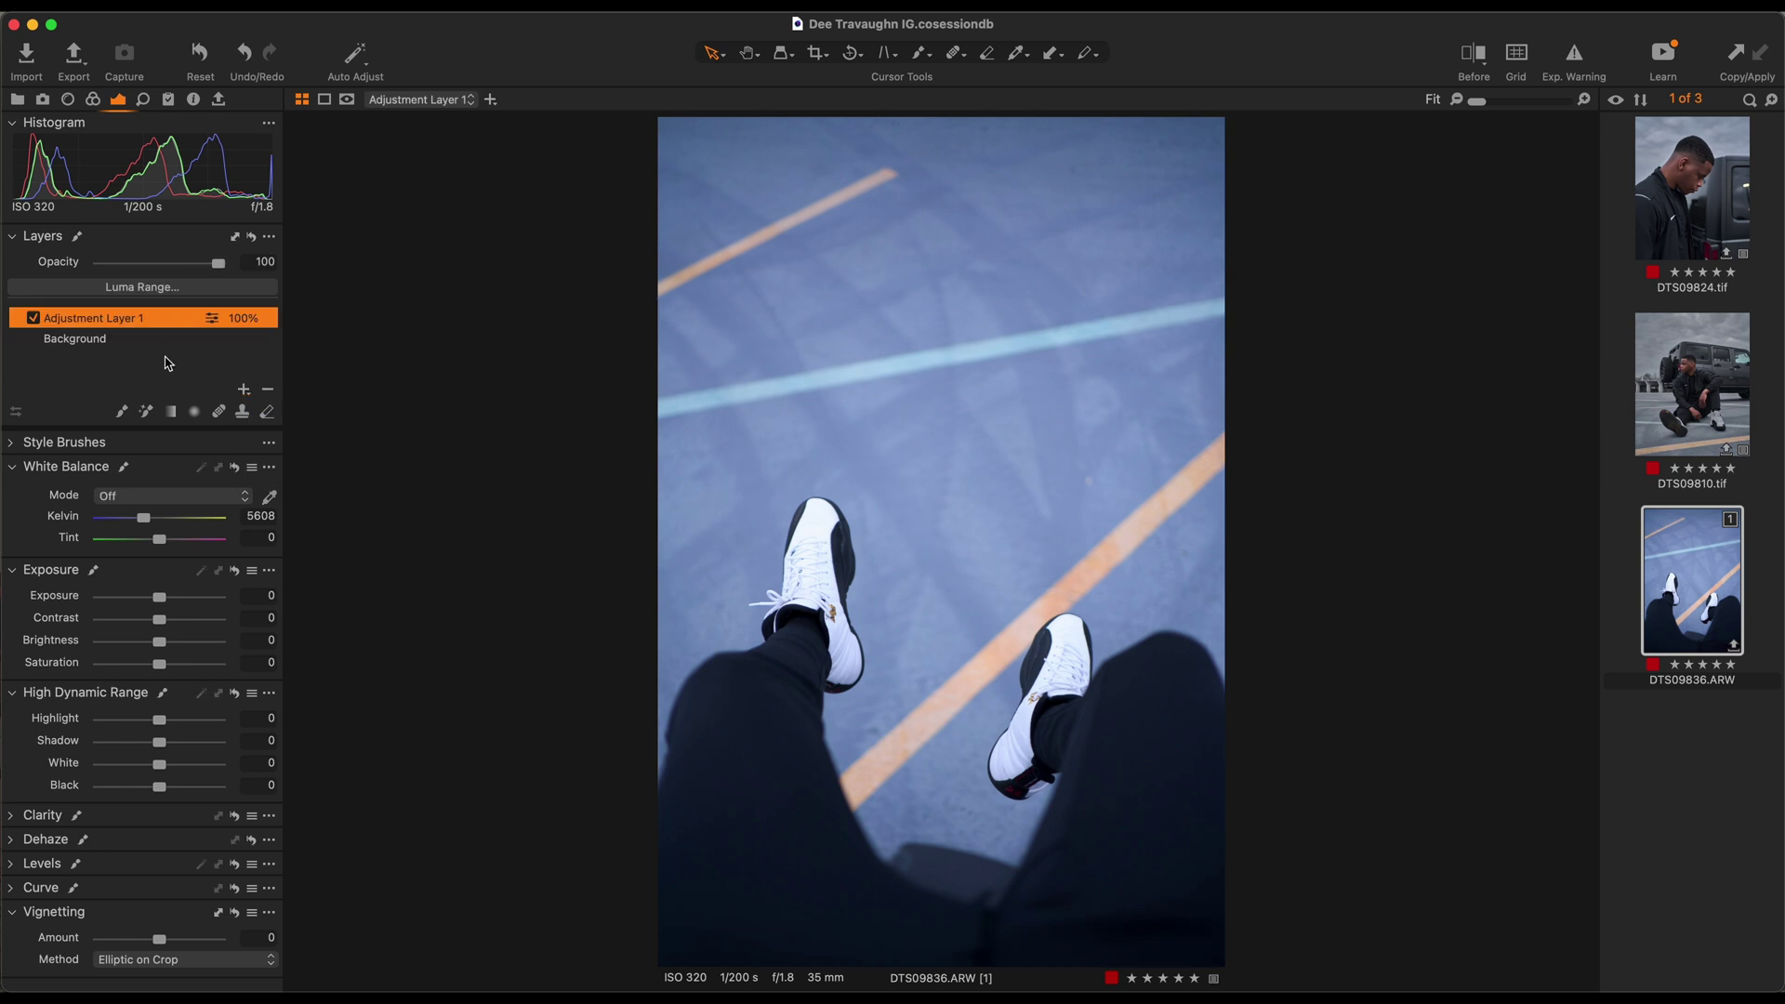
right_click(159, 321)
mouse_move(262, 547)
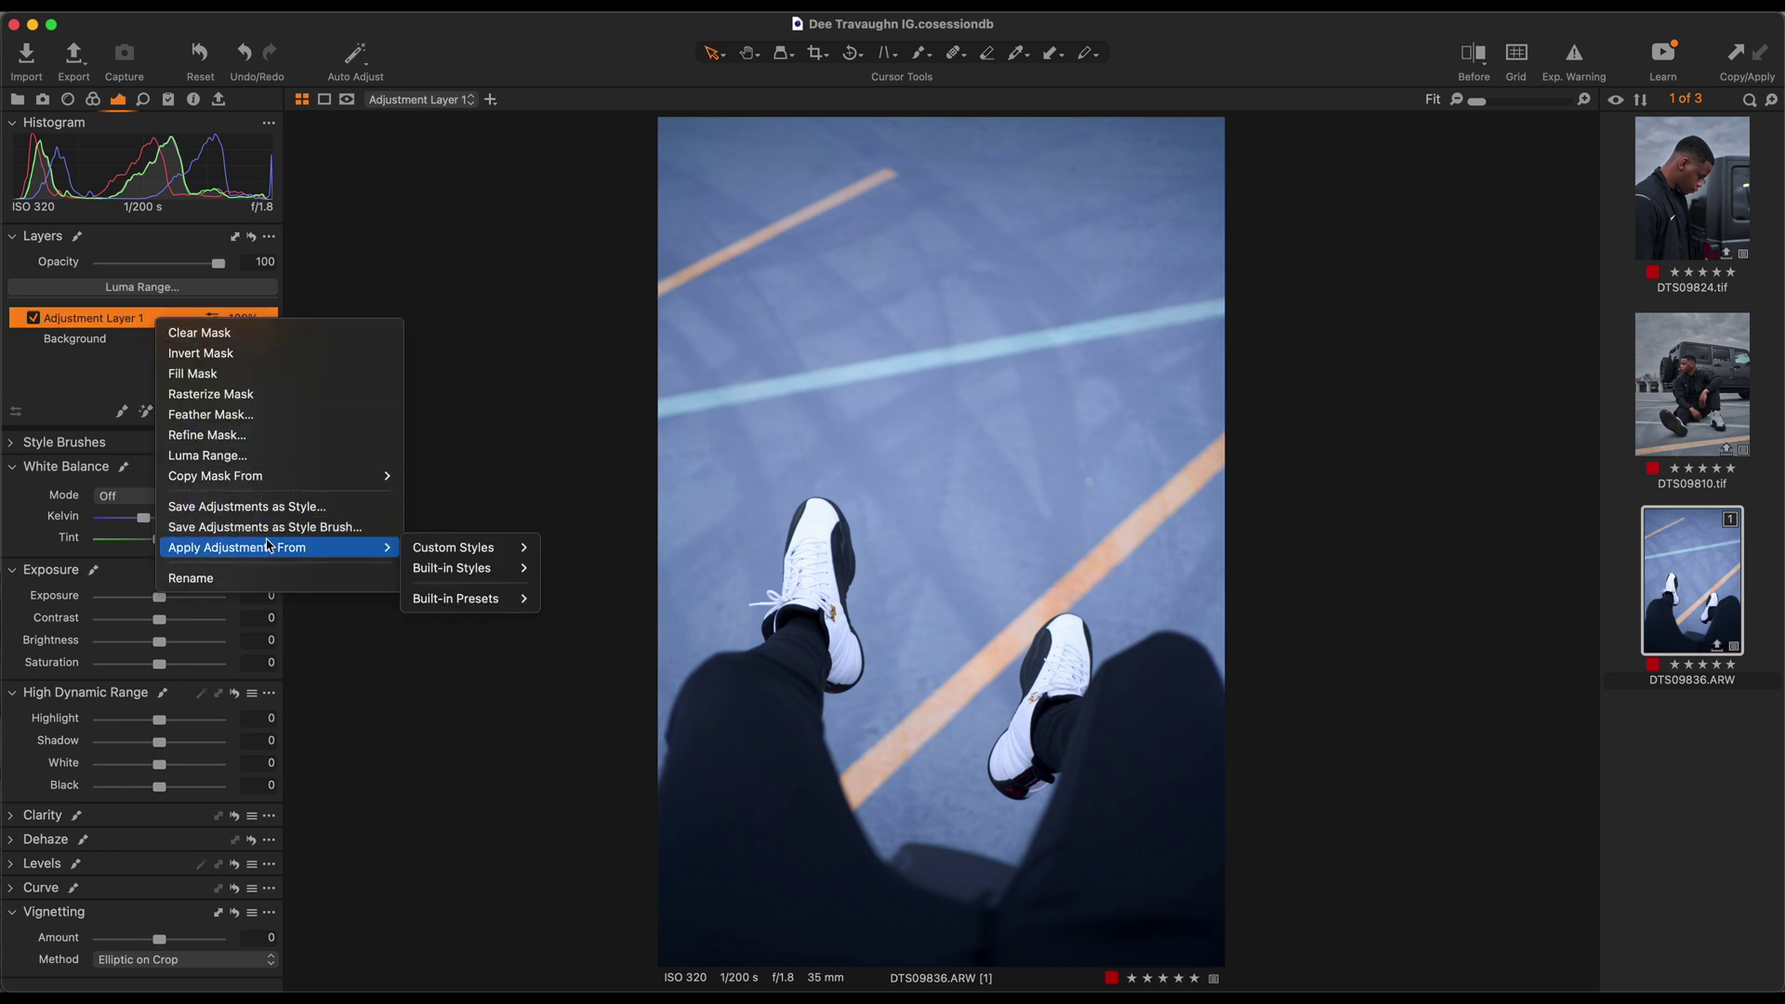
mouse_move(459, 555)
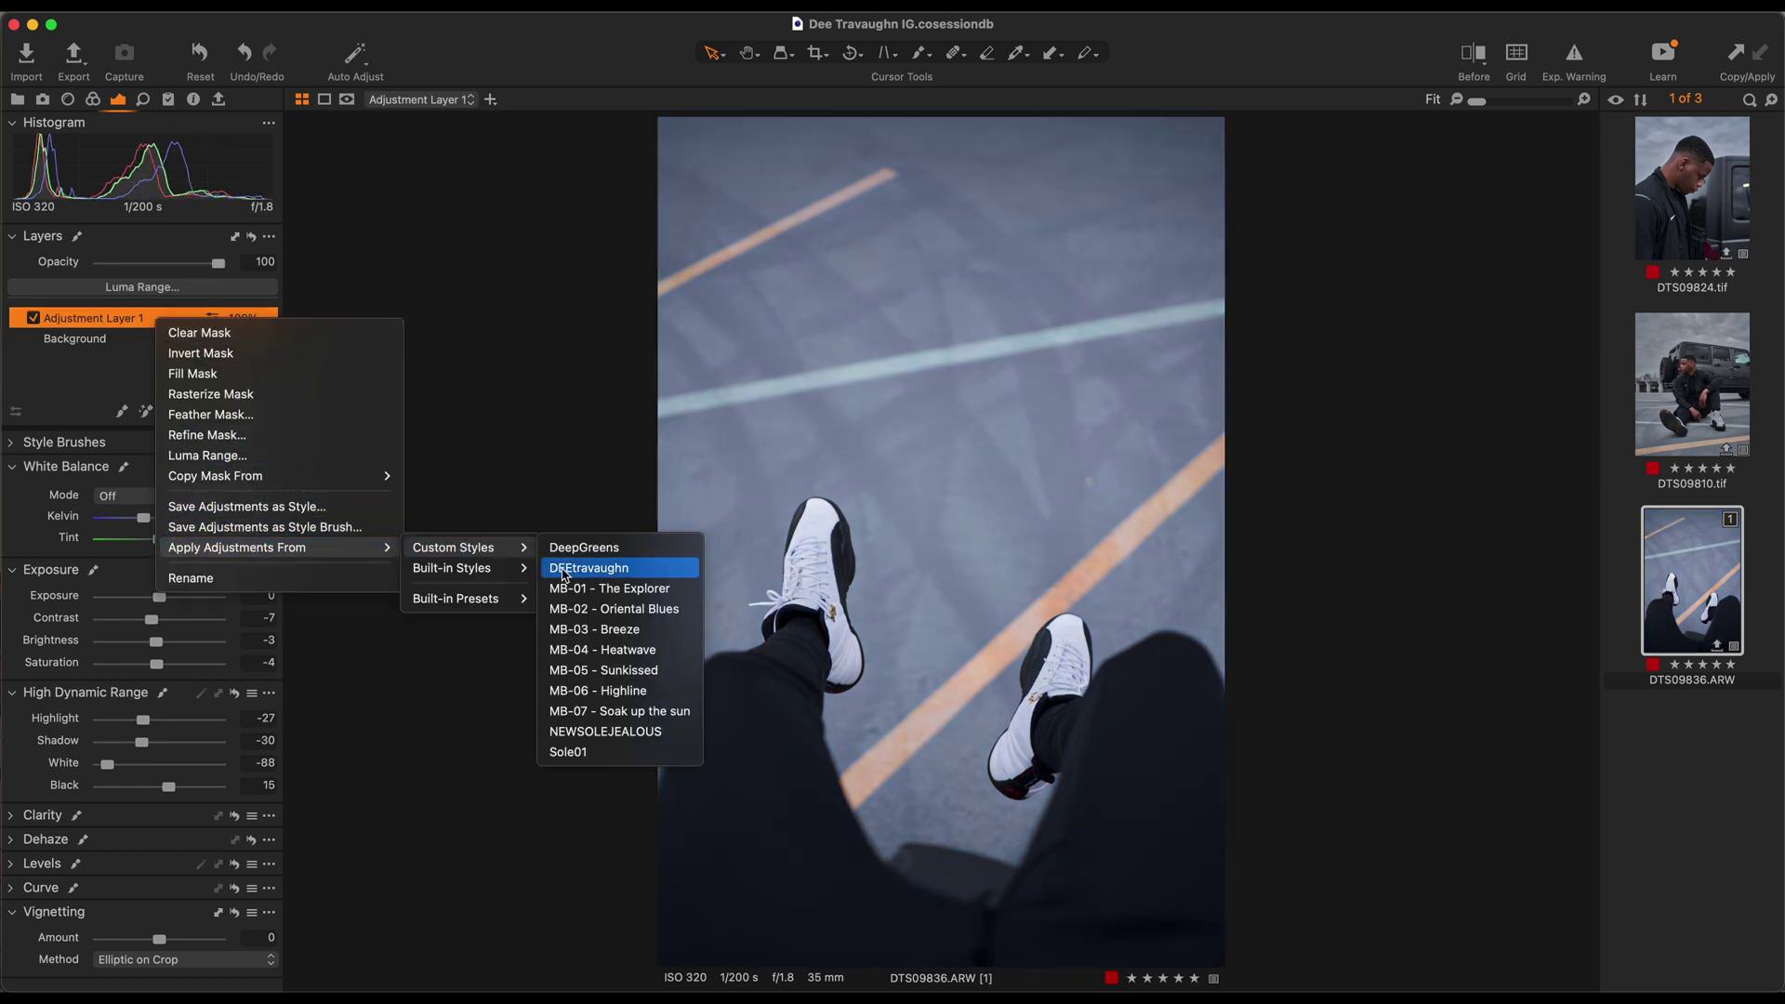